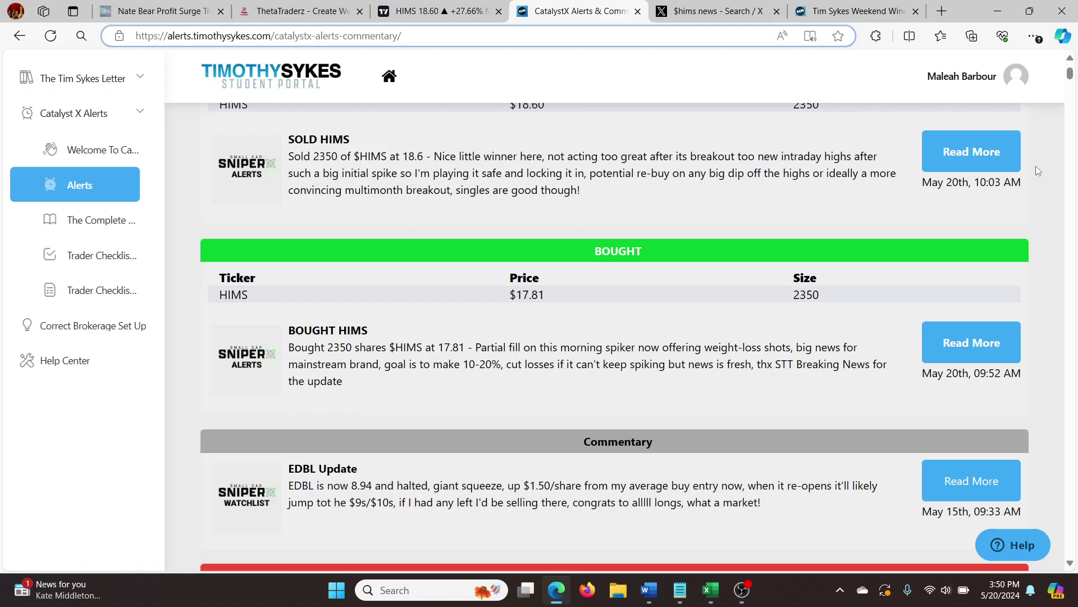
# - Browse the ThetaTraderz options-trading plans and pricing, then close the ThetaTraderz site
pyautogui.click(265, 8)
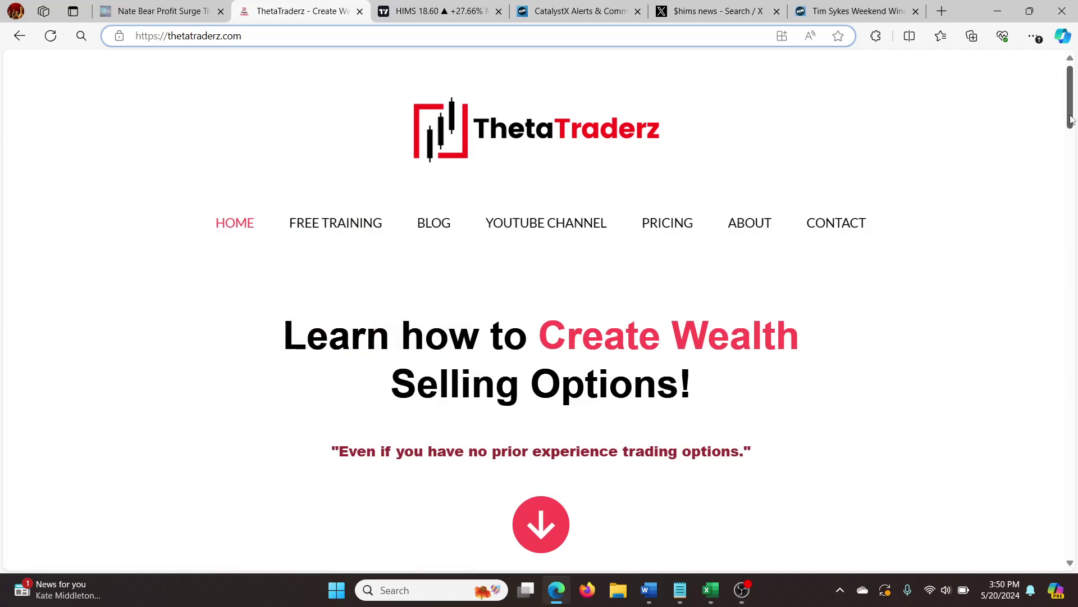
pyautogui.moveTo(1070, 119); pyautogui.dragTo(1073, 225)
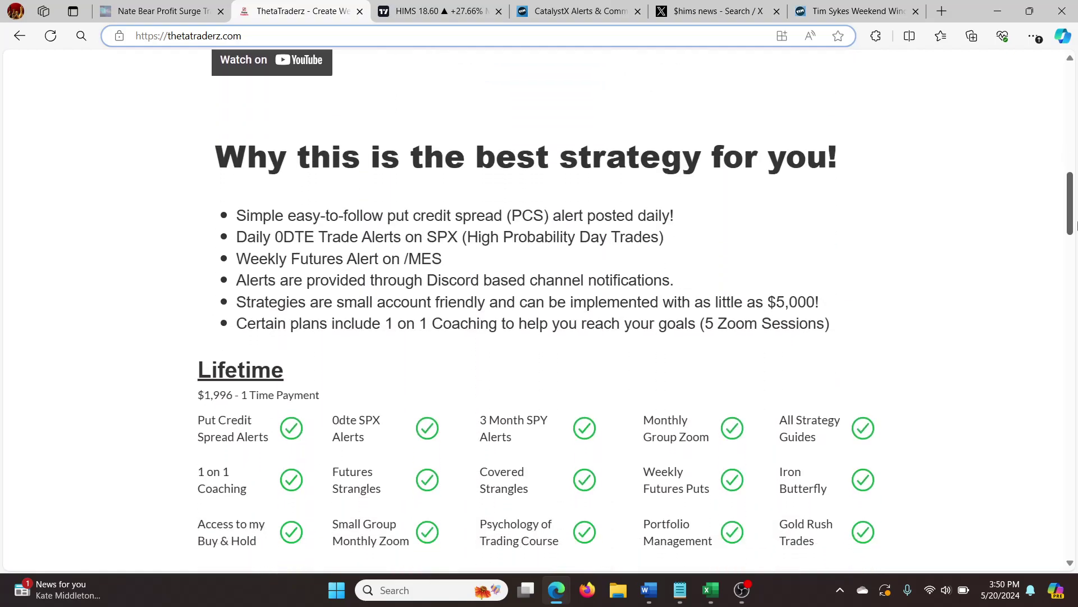
pyautogui.moveTo(1076, 225)
pyautogui.mouseDown()
pyautogui.moveTo(1076, 315)
pyautogui.moveTo(1039, 353)
pyautogui.mouseUp()
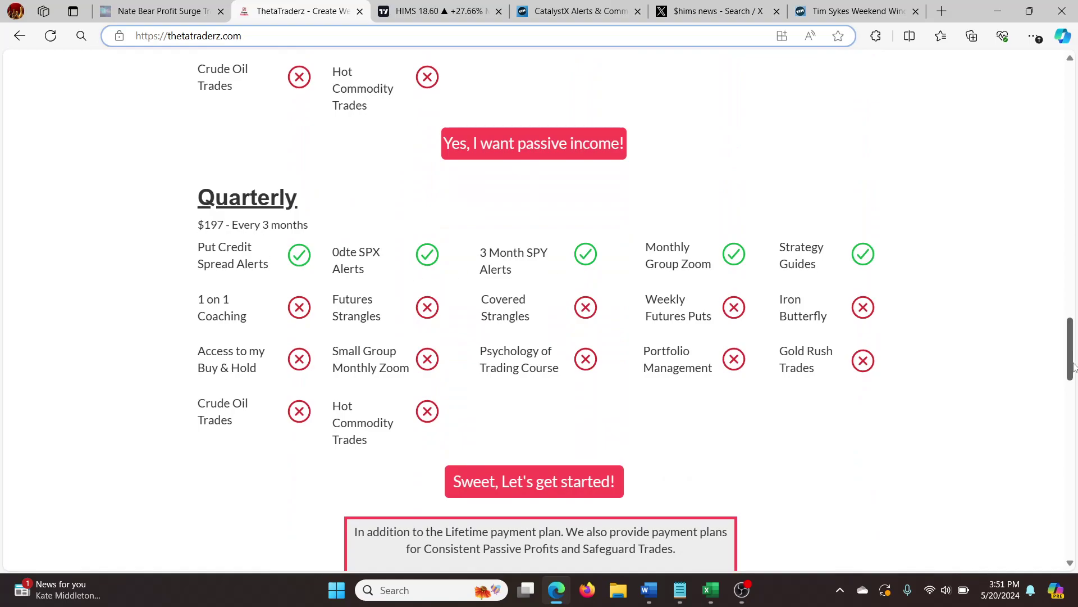
pyautogui.moveTo(1074, 366); pyautogui.dragTo(1035, 115)
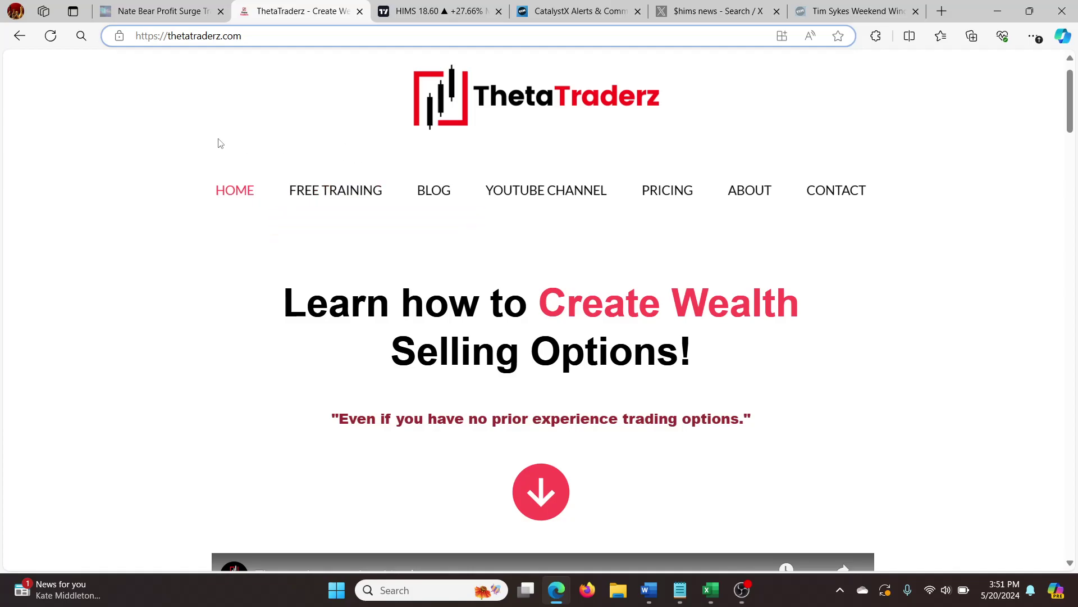
pyautogui.click(359, 11)
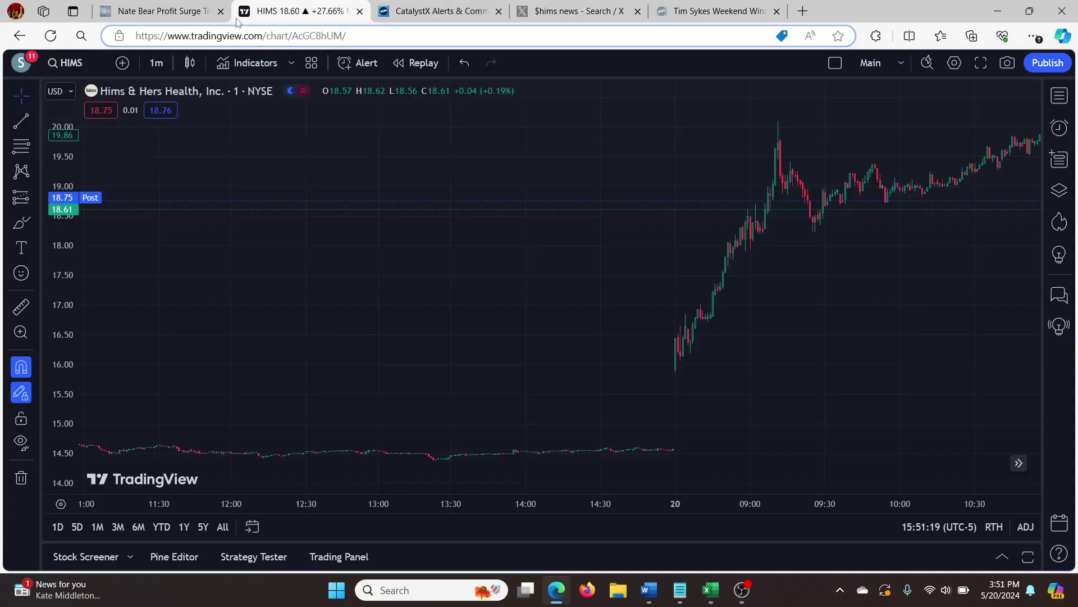
# - Bring up the Nate Bear Profit Surge Trader Review post, showing its December 10, 2023 date
pyautogui.click(193, 11)
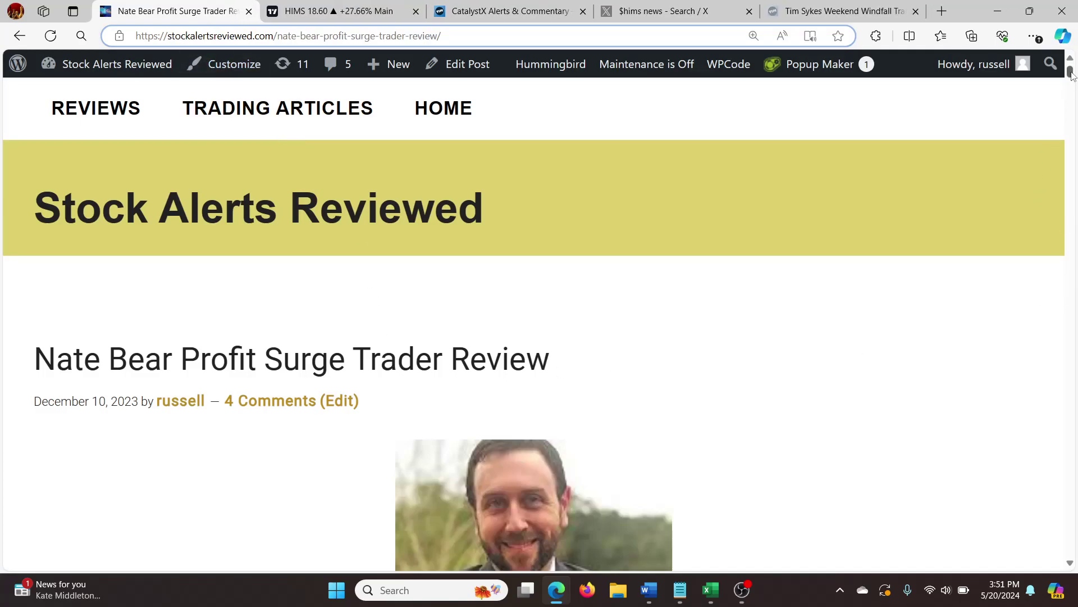
pyautogui.moveTo(1071, 75); pyautogui.dragTo(1071, 79)
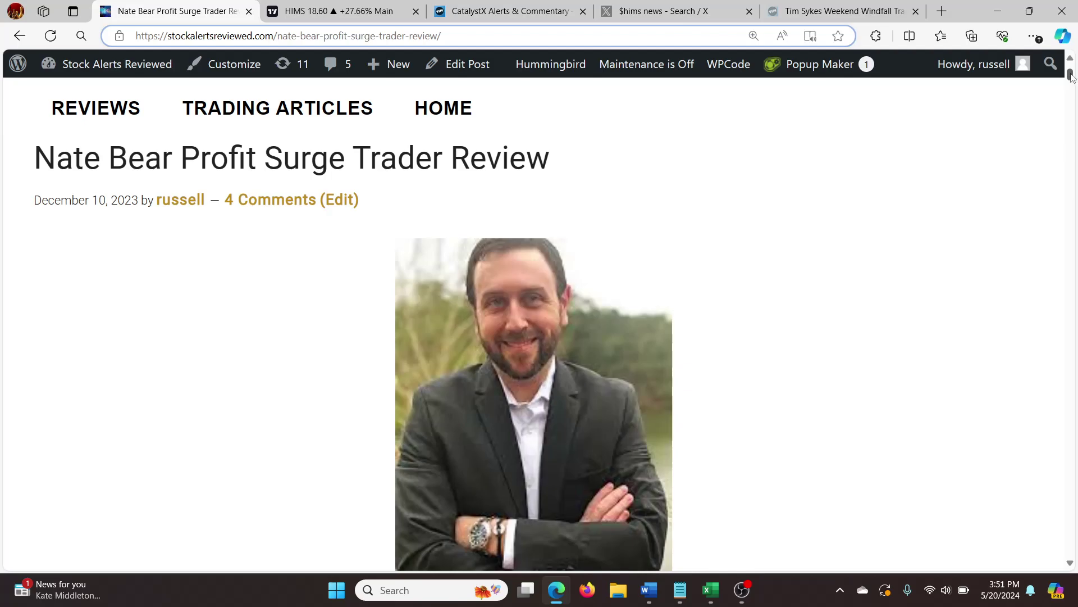
pyautogui.scroll(-1, 1071, 77)
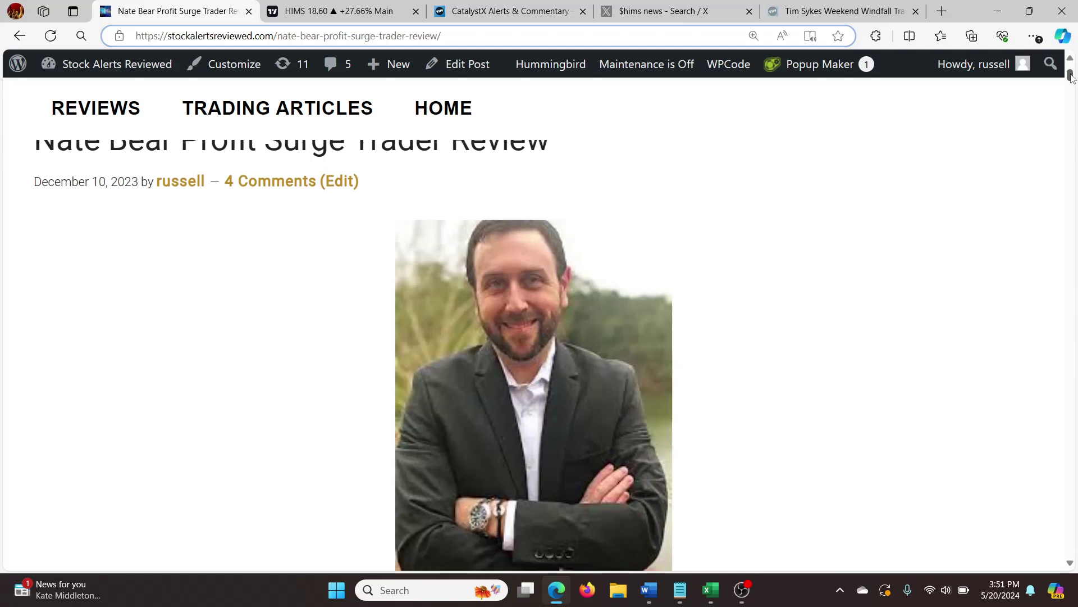
pyautogui.moveTo(1071, 77); pyautogui.dragTo(1077, 272)
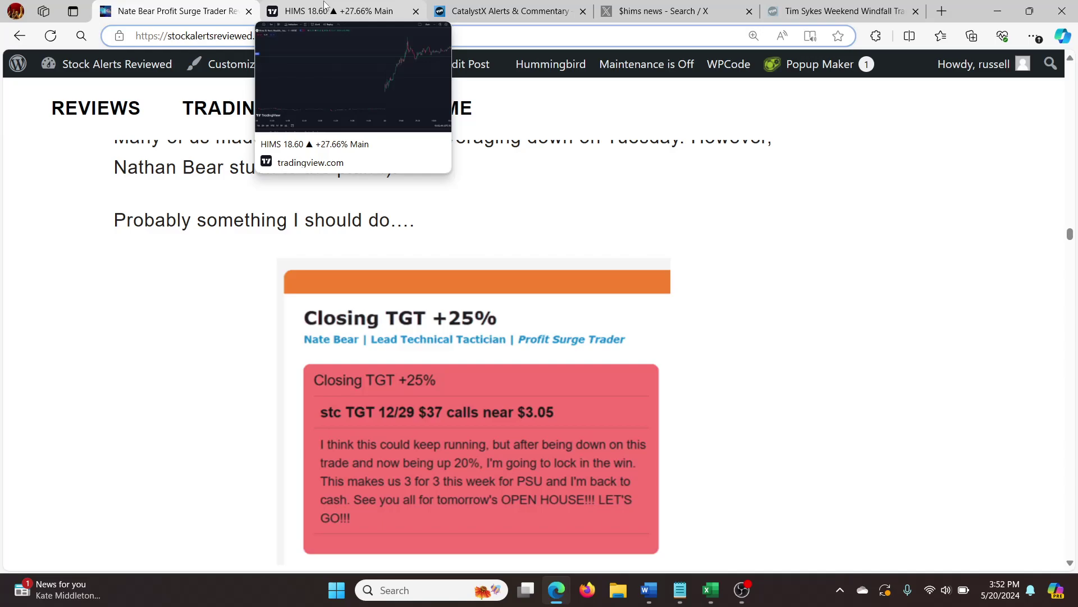
pyautogui.moveTo(510, 11)
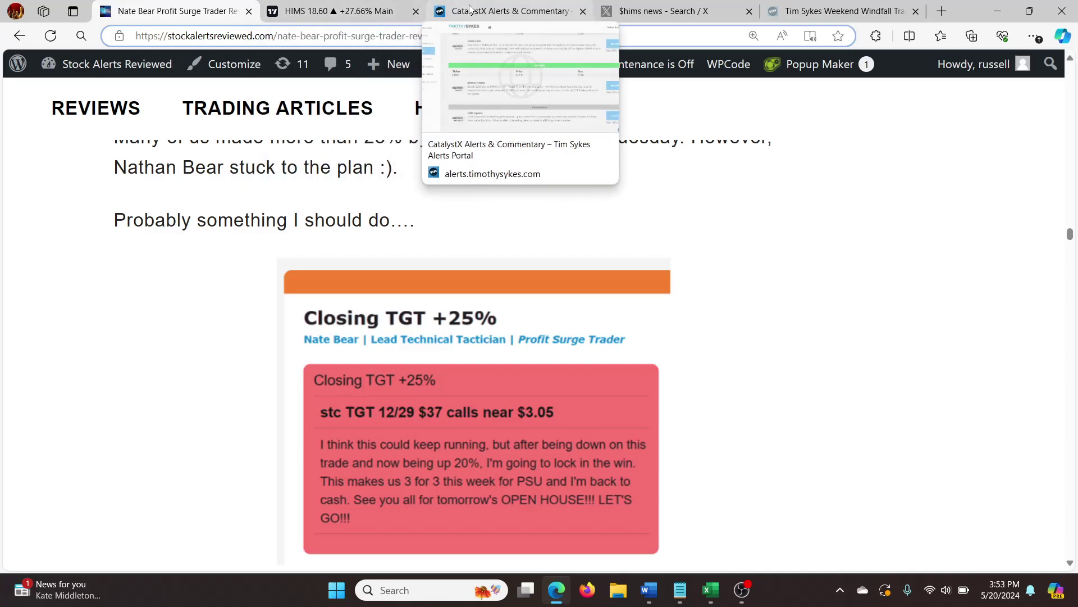
# - Show the CatalystX HIMS alerts with the $18.60 SOLD entry above the $17.81 BOUGHT entry
pyautogui.click(469, 9)
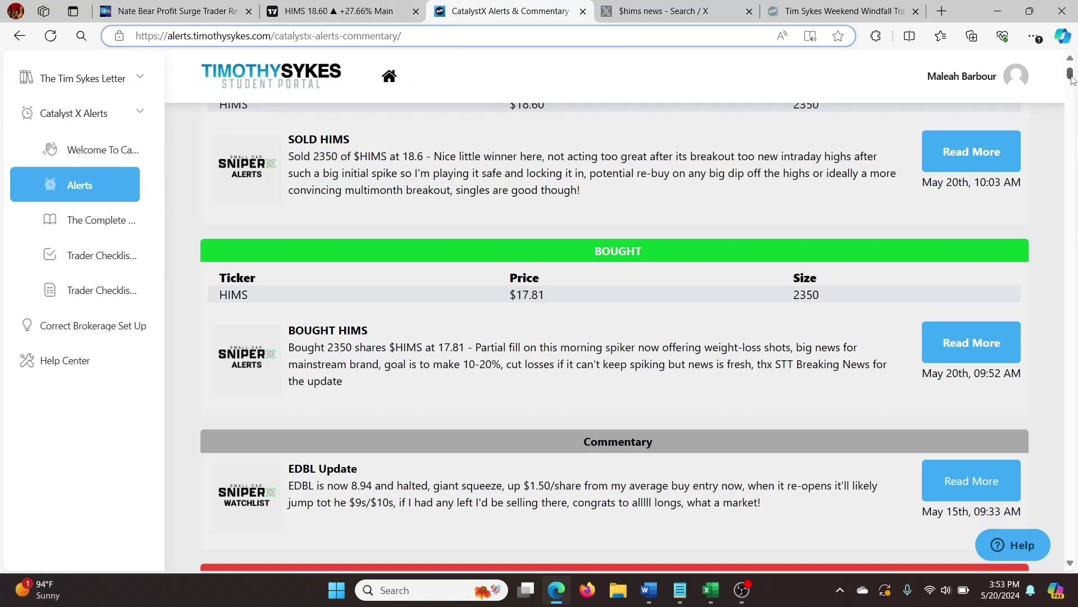
pyautogui.moveTo(1070, 76); pyautogui.dragTo(1070, 72)
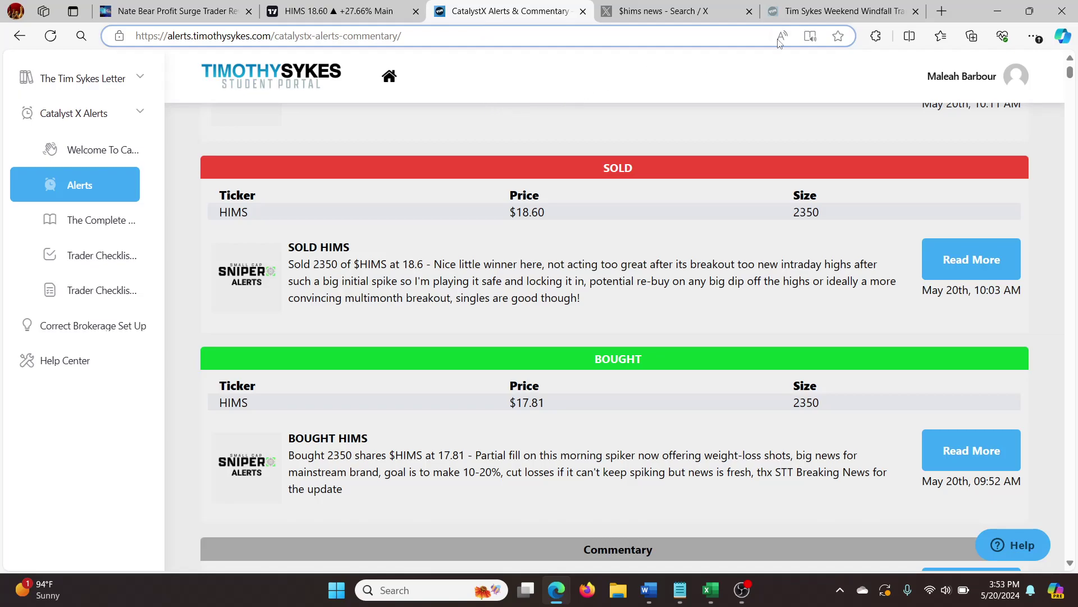
# - Read the Weekend Windfall page past its video to the $21, $14 and $7 pricing options
pyautogui.click(802, 9)
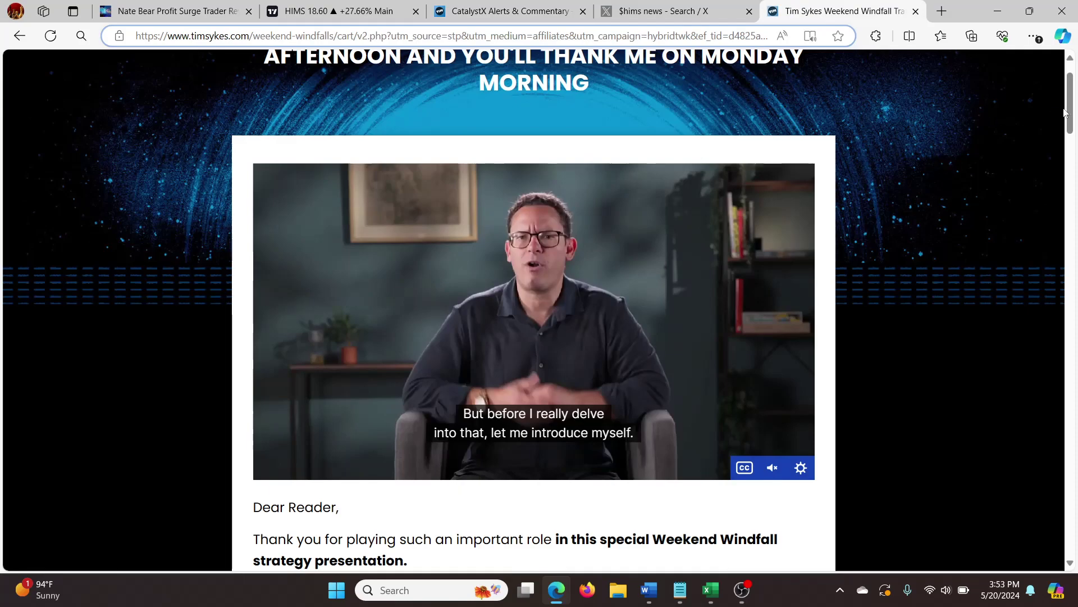
pyautogui.scroll(2, 747, 183)
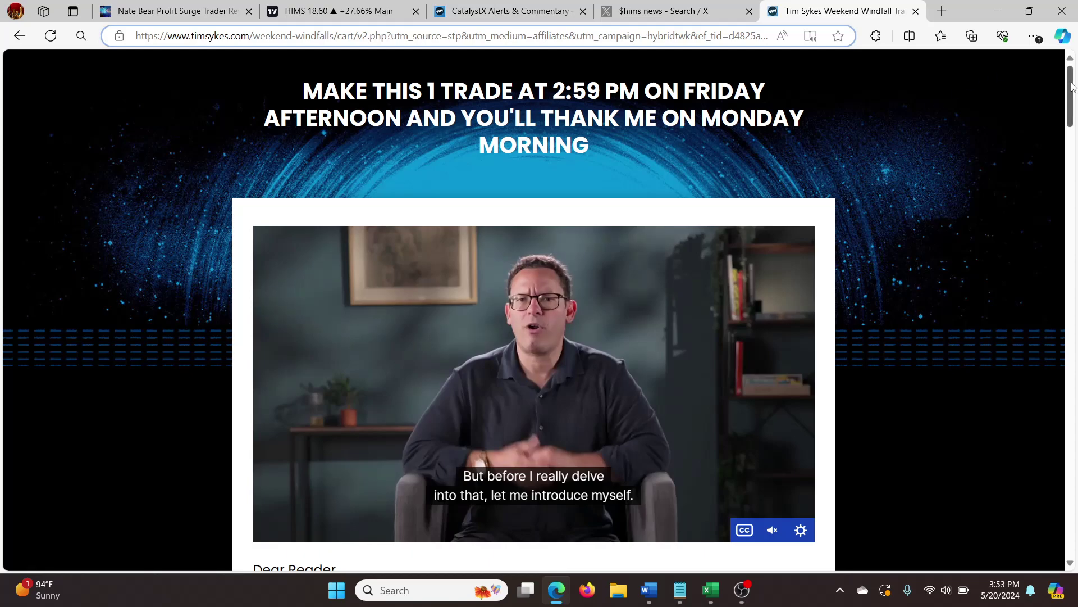
pyautogui.moveTo(1070, 88); pyautogui.dragTo(1069, 110)
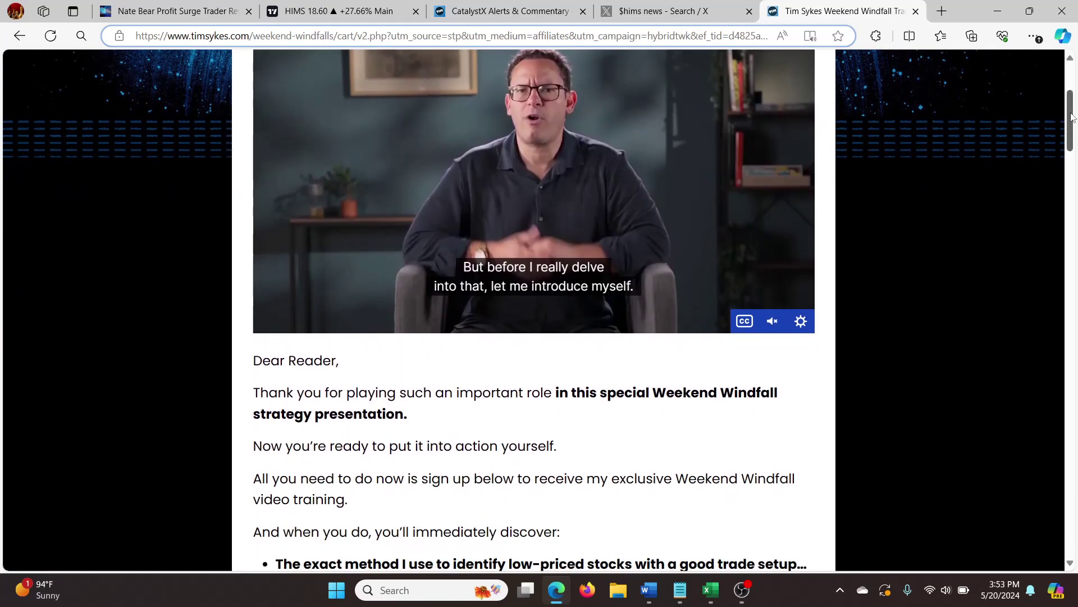
pyautogui.moveTo(1070, 119); pyautogui.dragTo(1075, 387)
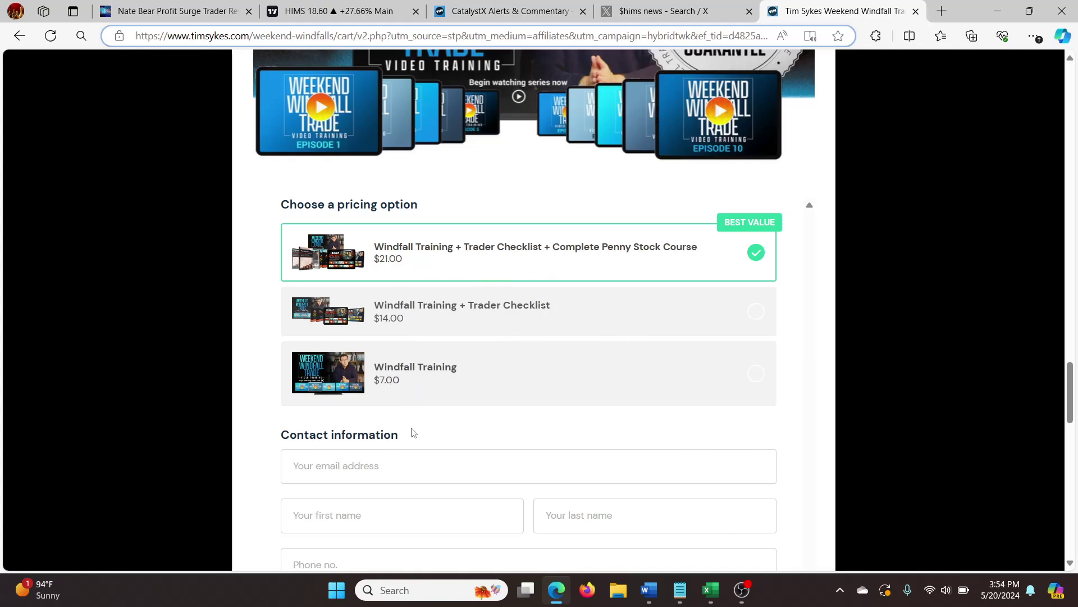
pyautogui.moveTo(1070, 377)
pyautogui.mouseDown()
pyautogui.moveTo(1070, 388)
pyautogui.moveTo(1069, 362)
pyautogui.mouseUp()
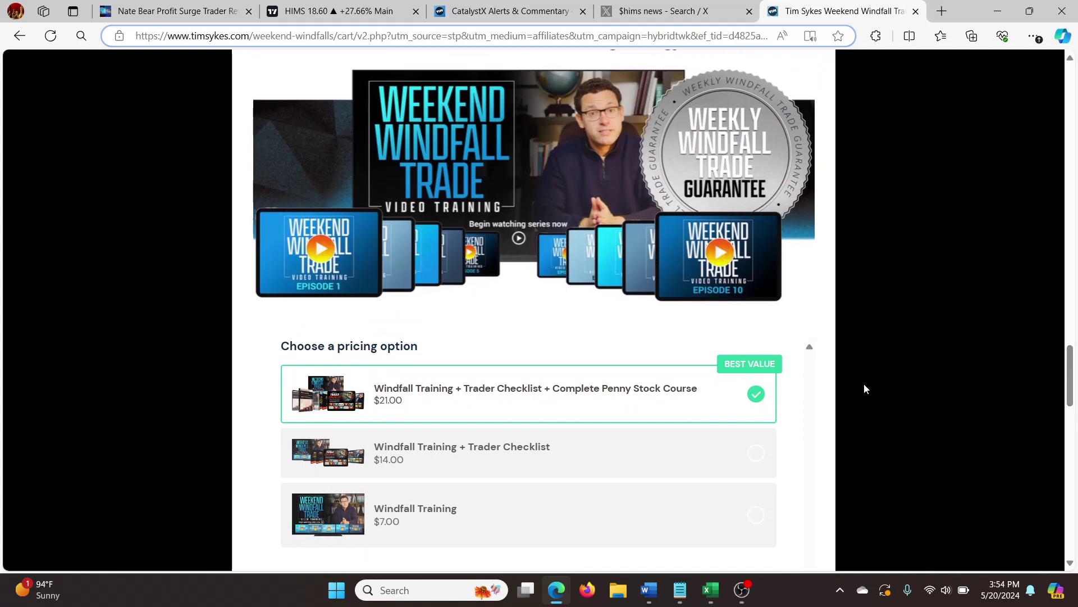
pyautogui.moveTo(1070, 368); pyautogui.dragTo(1070, 382)
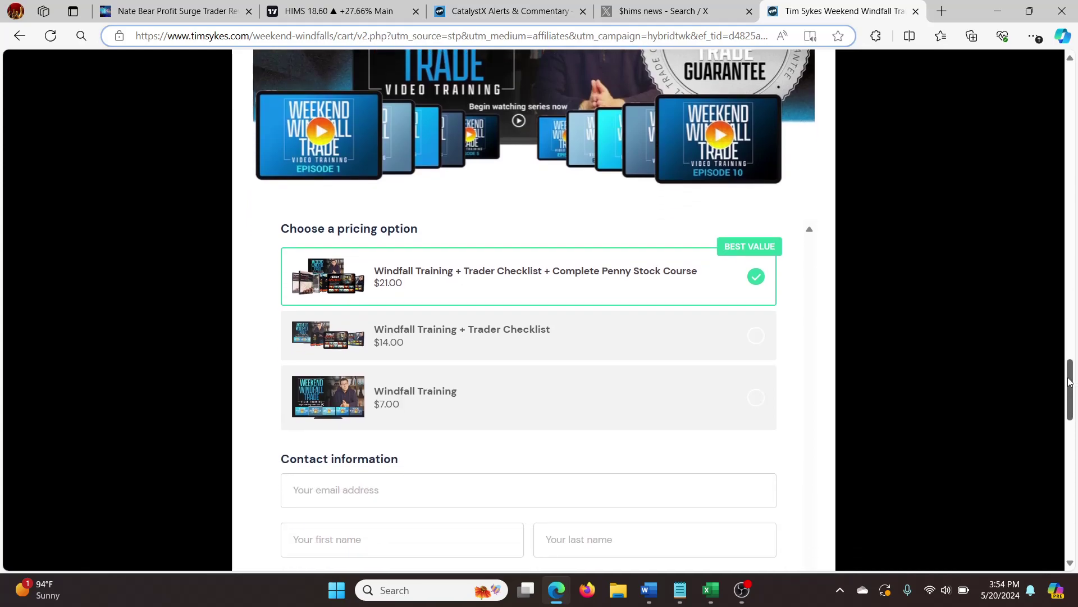
pyautogui.moveTo(1069, 382); pyautogui.dragTo(811, 390)
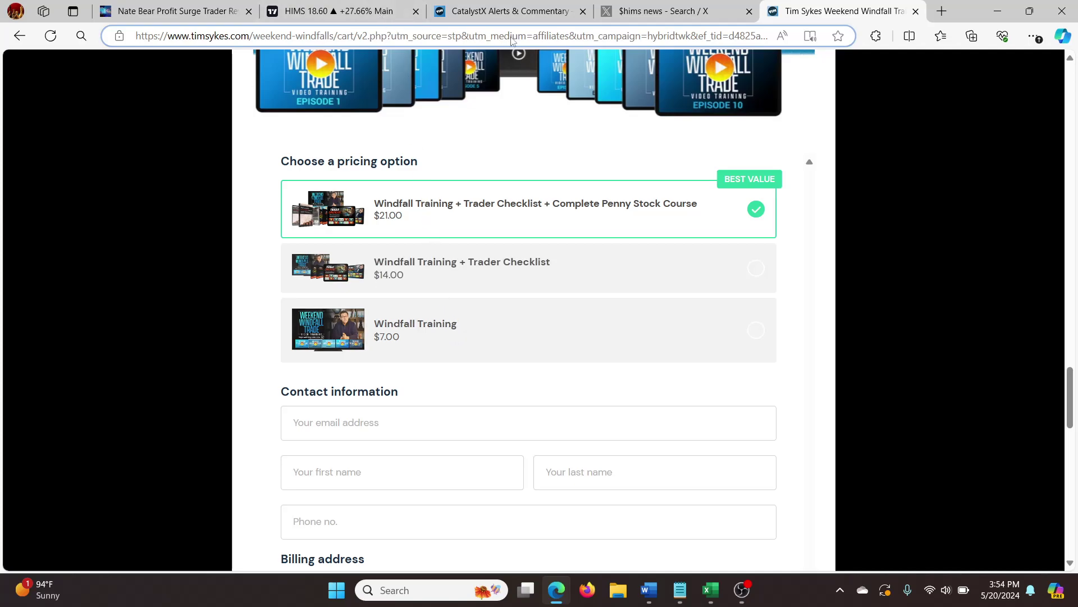
# - Find the CatalystX HIMS buy note (2350 shares at $17.81, targeting 10-20%) and highlight it
pyautogui.click(476, 11)
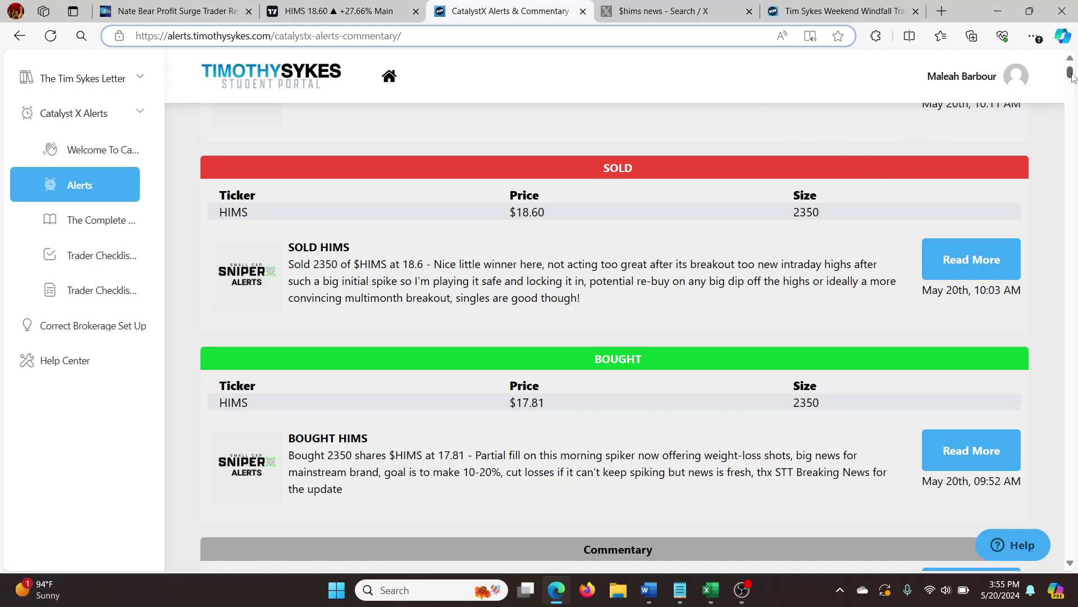
pyautogui.moveTo(1070, 76); pyautogui.dragTo(1068, 78)
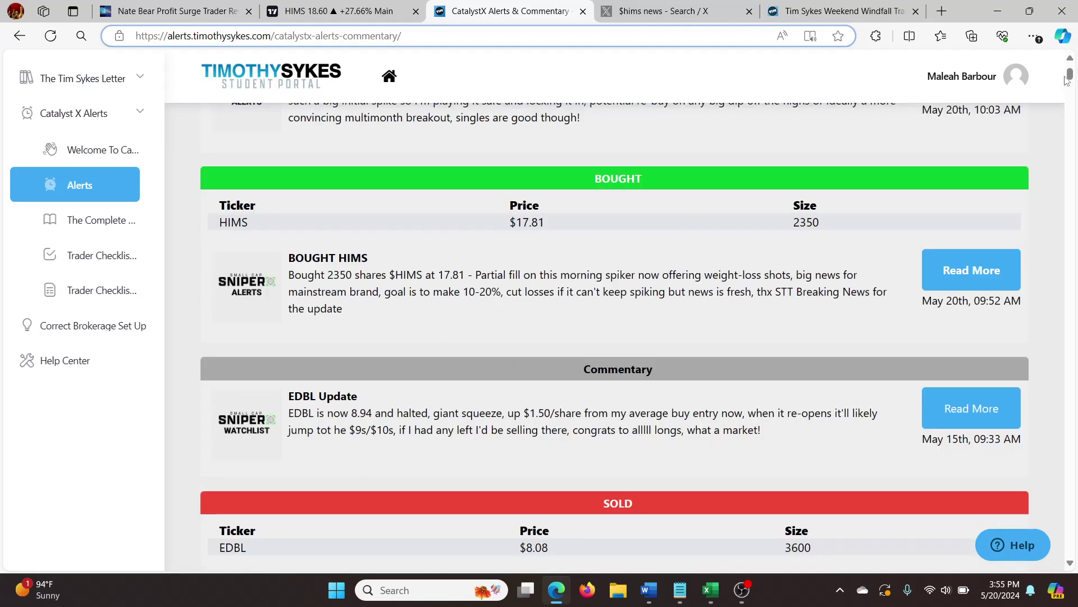
pyautogui.scroll(1, 1067, 81)
pyautogui.scroll(1, 1066, 81)
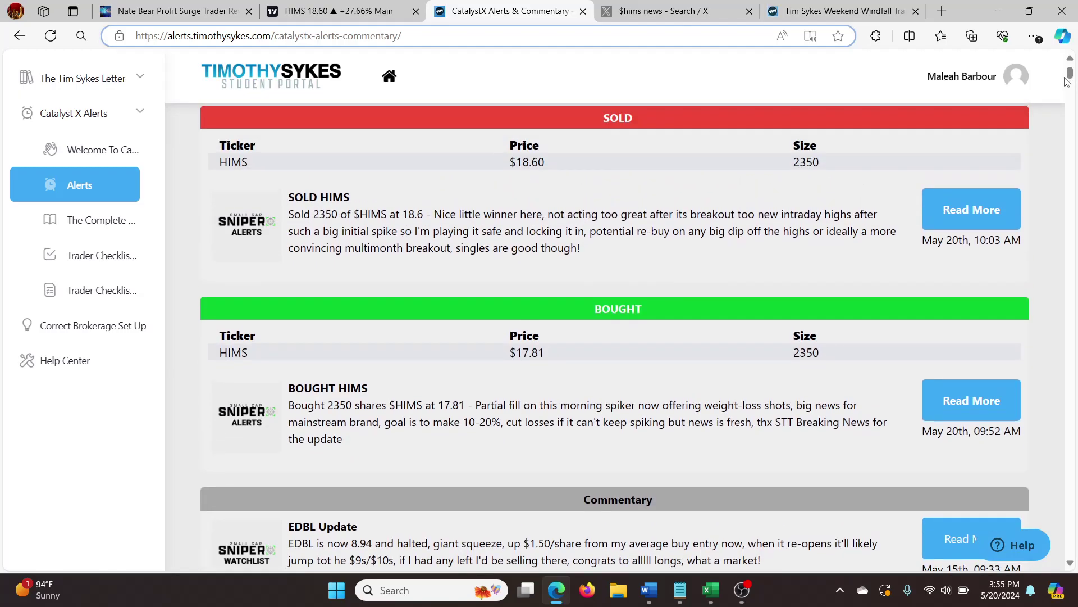
pyautogui.scroll(1, 1066, 81)
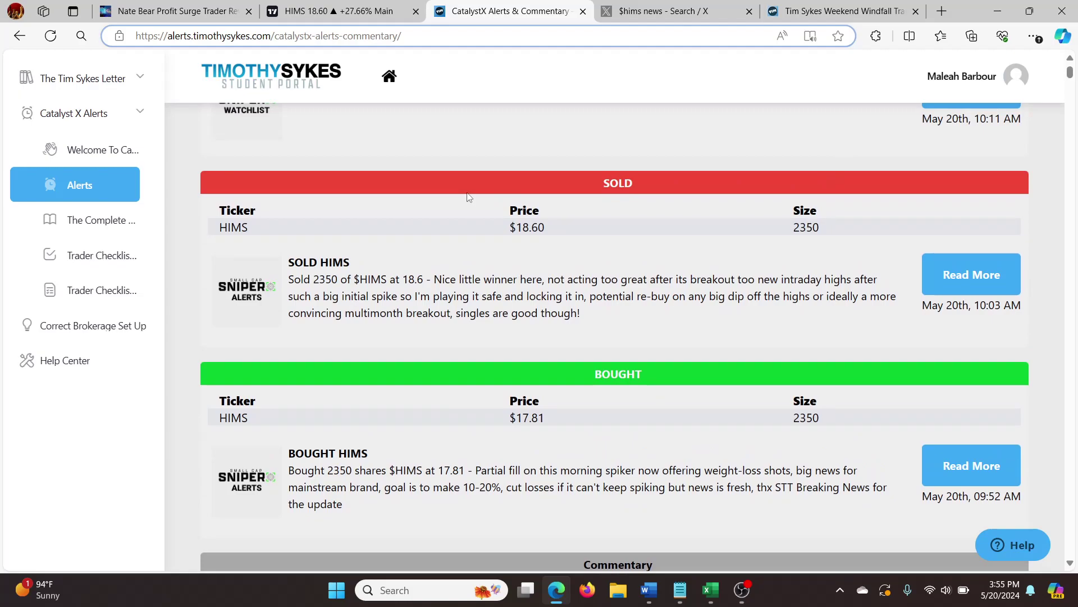
pyautogui.scroll(2, 465, 195)
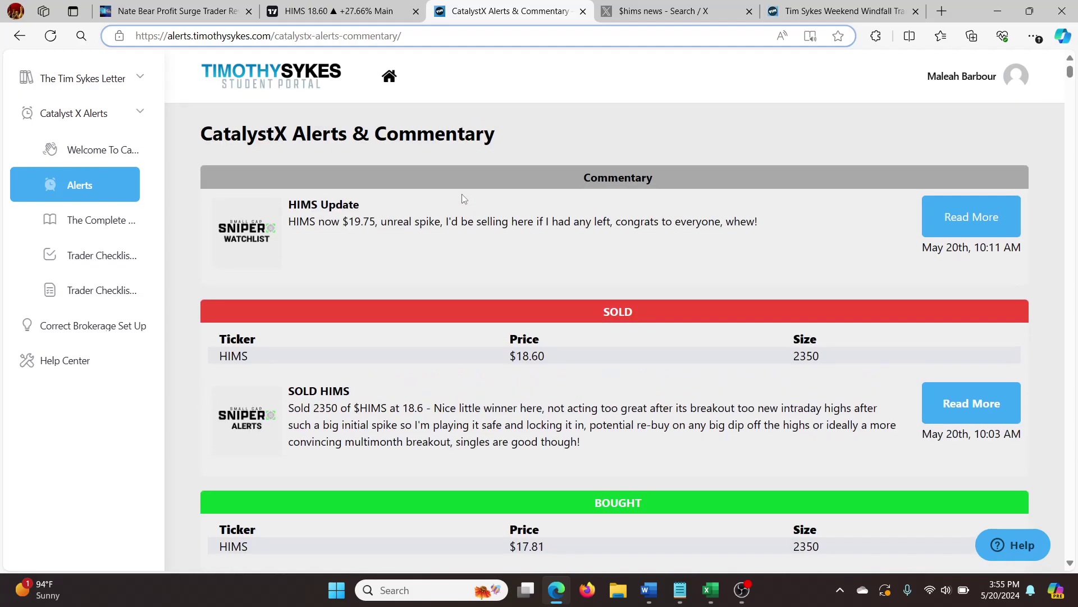
pyautogui.scroll(-1, 462, 194)
pyautogui.scroll(-1, 457, 194)
pyautogui.scroll(-1, 429, 253)
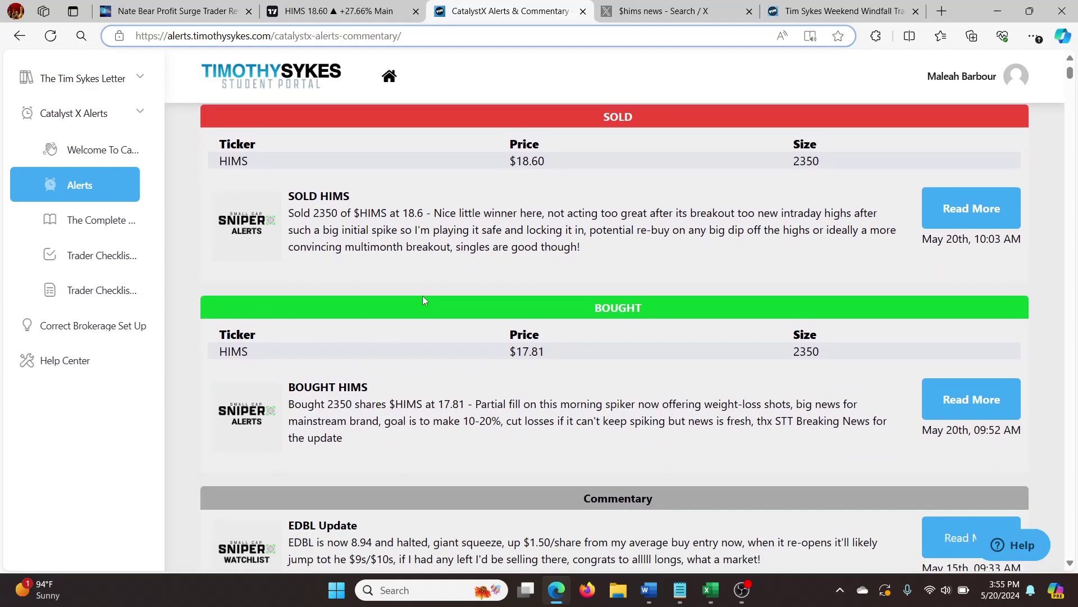
pyautogui.scroll(-1, 423, 298)
pyautogui.scroll(1, 423, 298)
pyautogui.scroll(1, 421, 295)
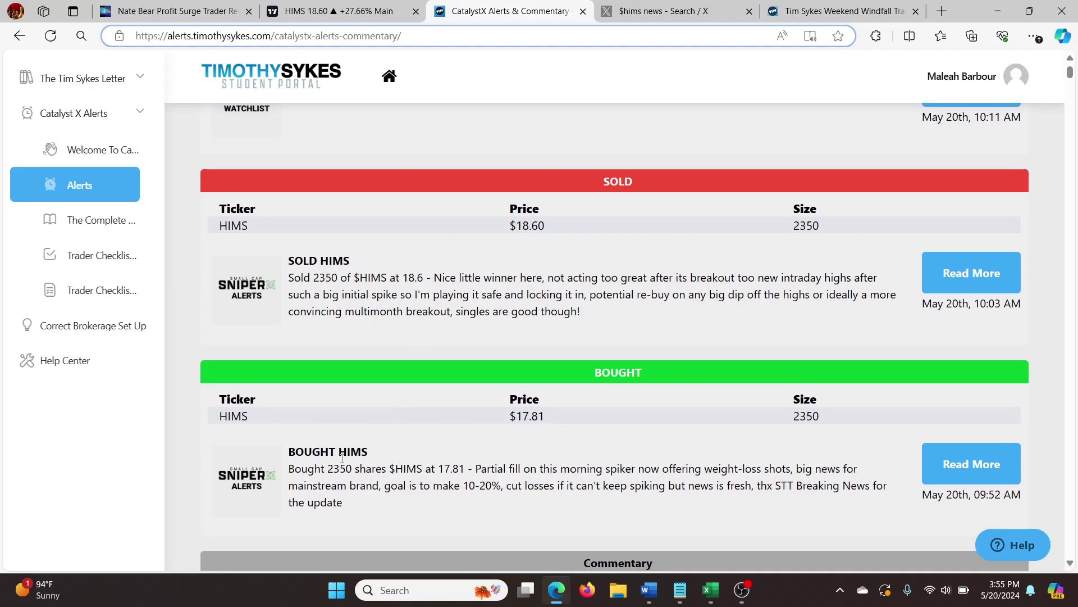
pyautogui.moveTo(290, 469); pyautogui.dragTo(505, 500)
pyautogui.click(367, 487)
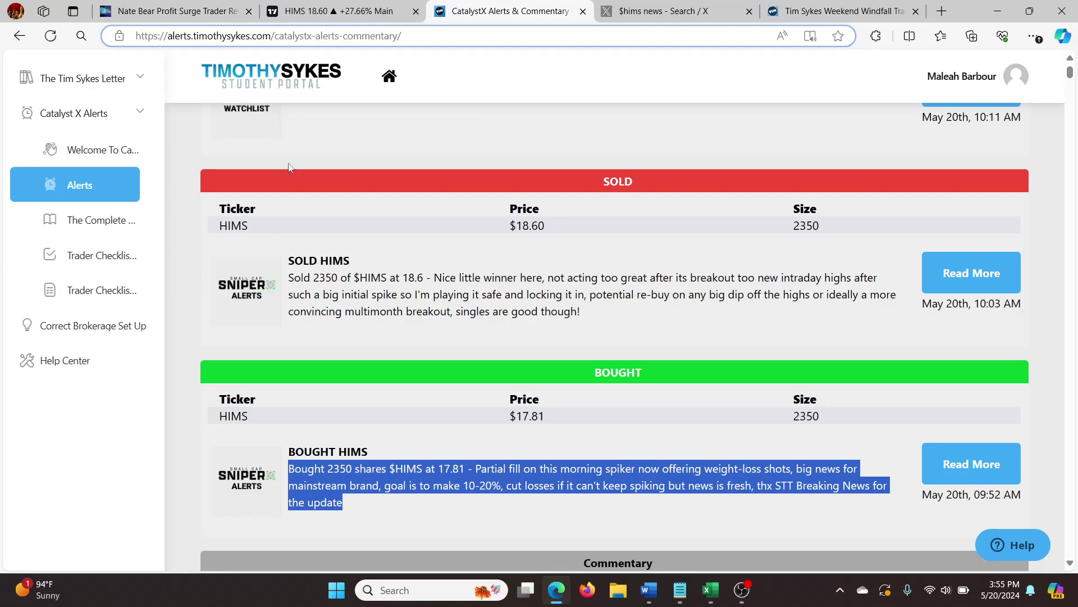
# - Follow the investors.hims.com link in the top $hims news tweet to the GLP-1 announcement
pyautogui.click(647, 10)
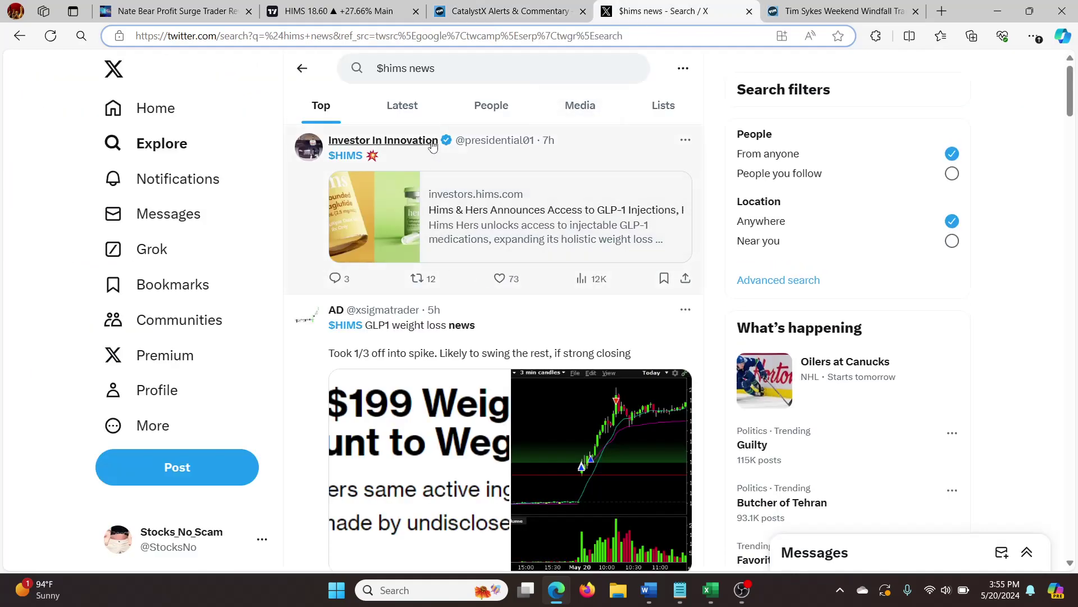
pyautogui.click(489, 216)
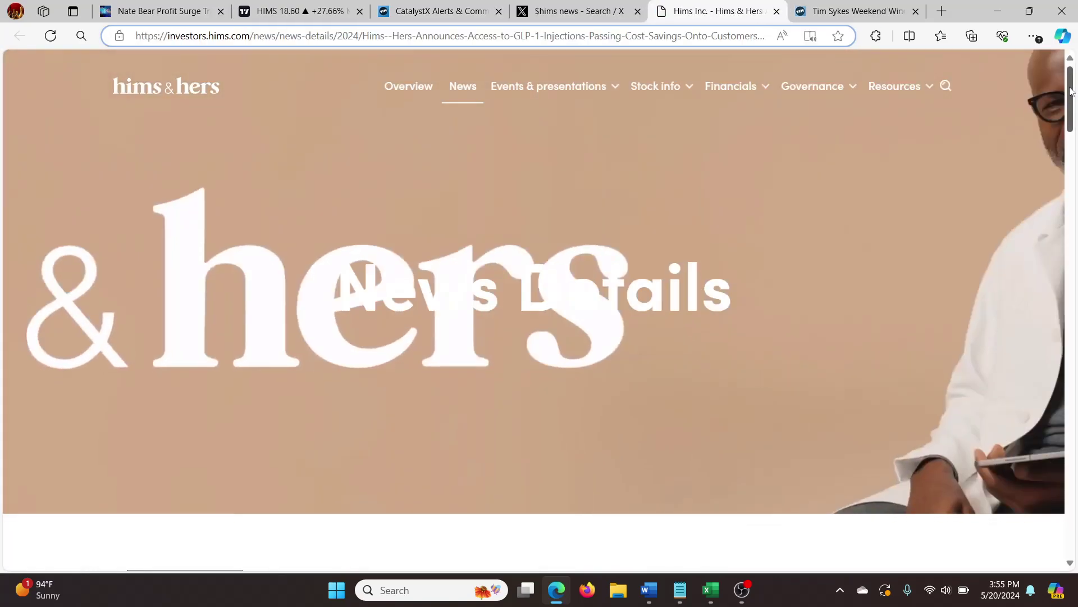
# - Read the May 20, 2024 GLP-1 article through its $79 and $199 monthly pricing and disclaimers
pyautogui.scroll(-5, 1064, 112)
pyautogui.moveTo(1077, 136); pyautogui.dragTo(1077, 145)
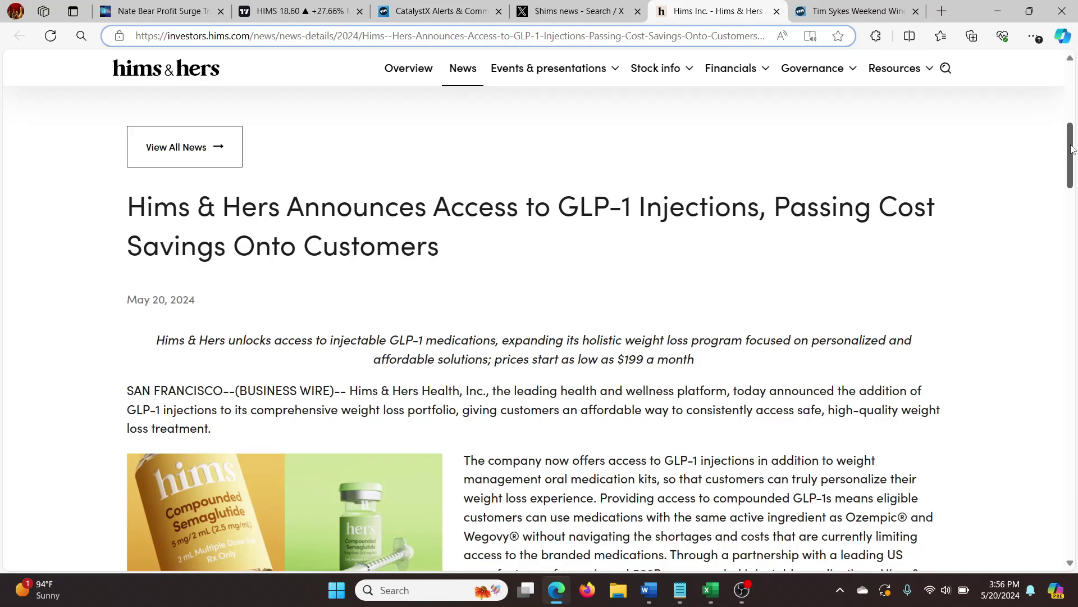
pyautogui.moveTo(1072, 149); pyautogui.dragTo(1072, 172)
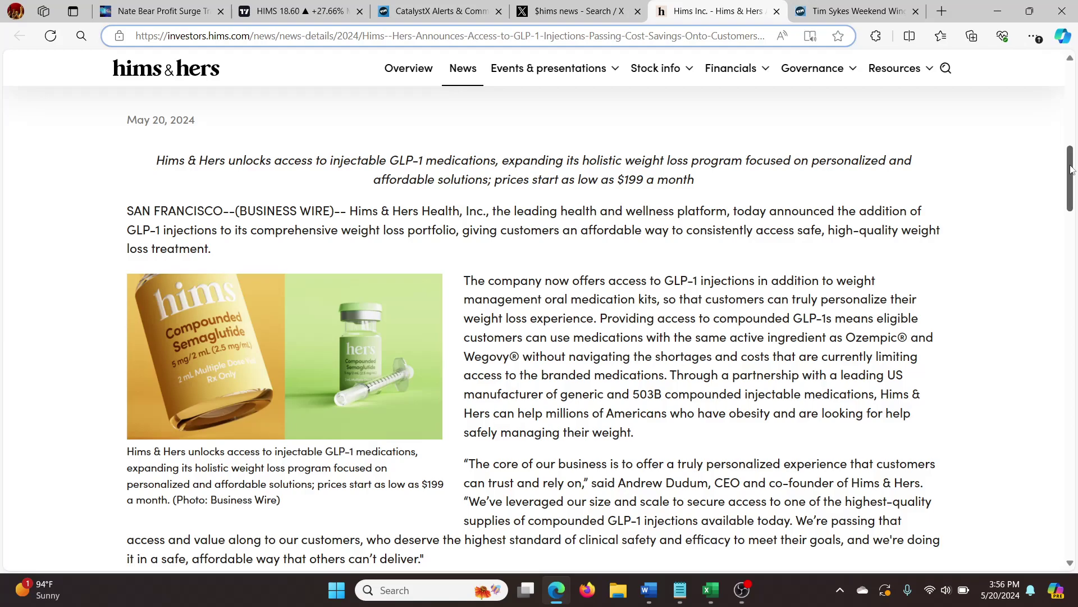
pyautogui.moveTo(1071, 169)
pyautogui.mouseDown()
pyautogui.moveTo(1074, 294)
pyautogui.moveTo(1058, 241)
pyautogui.moveTo(1056, 84)
pyautogui.mouseUp()
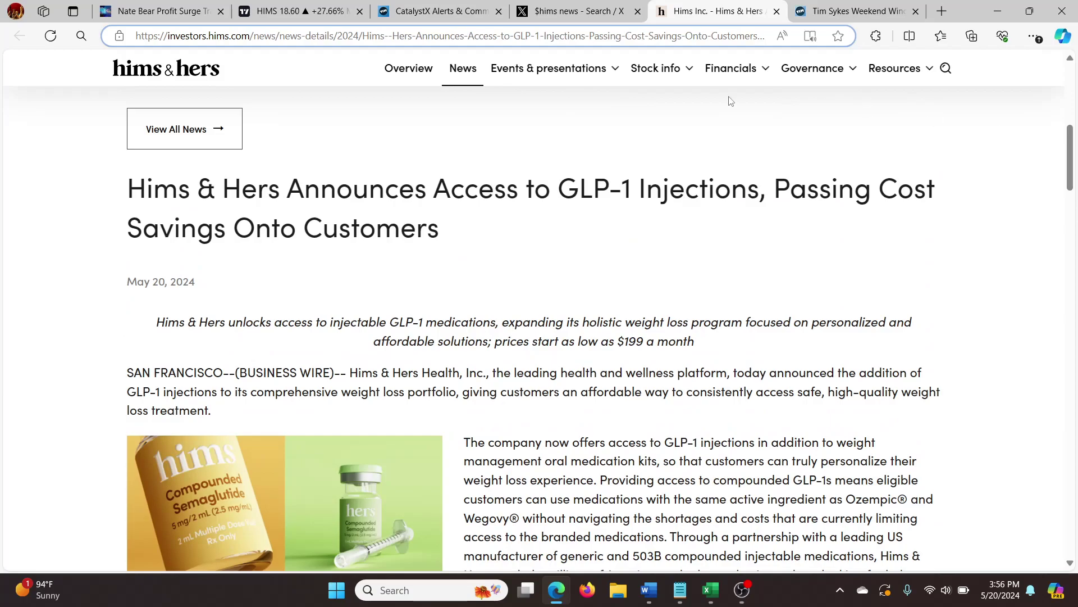
# - Stretch the HIMS one-minute chart's time axis onto the May 20 morning spike, about 08:30-10:50
pyautogui.click(320, 21)
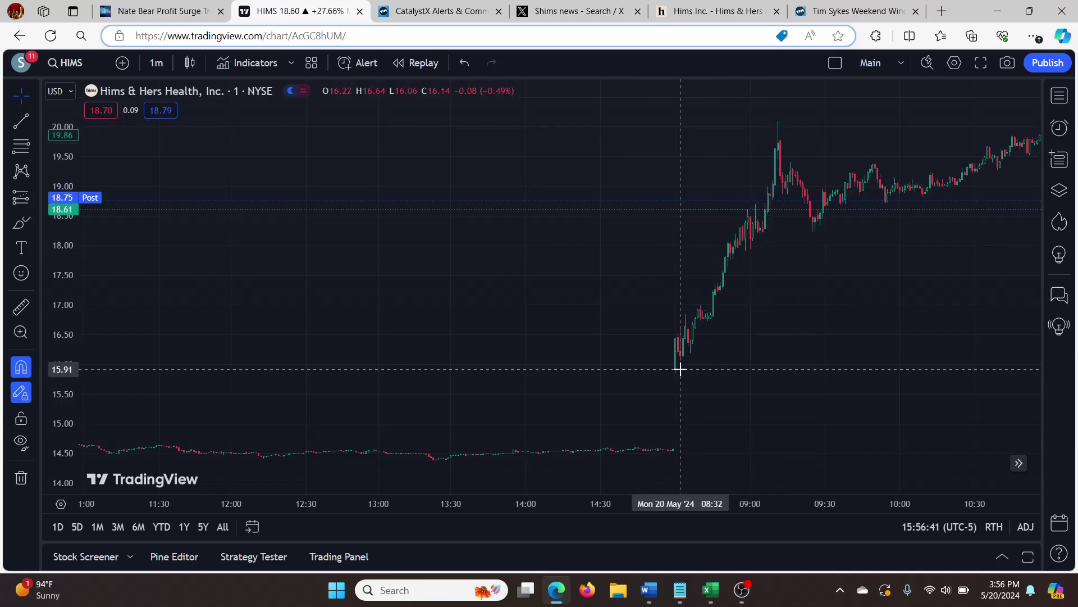
pyautogui.moveTo(629, 519); pyautogui.dragTo(44, 541)
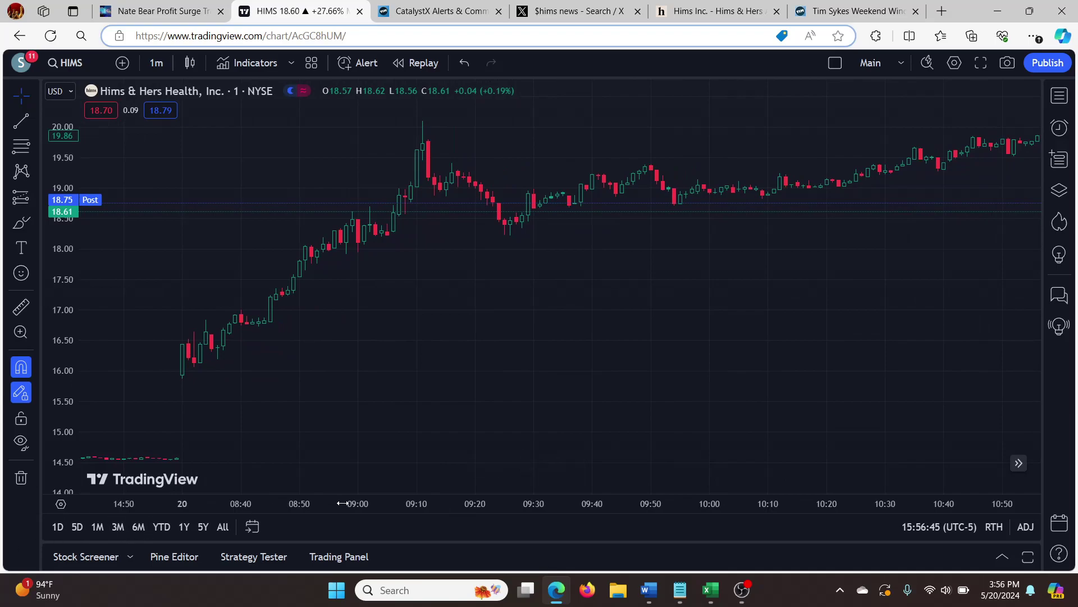
pyautogui.moveTo(344, 504); pyautogui.dragTo(288, 506)
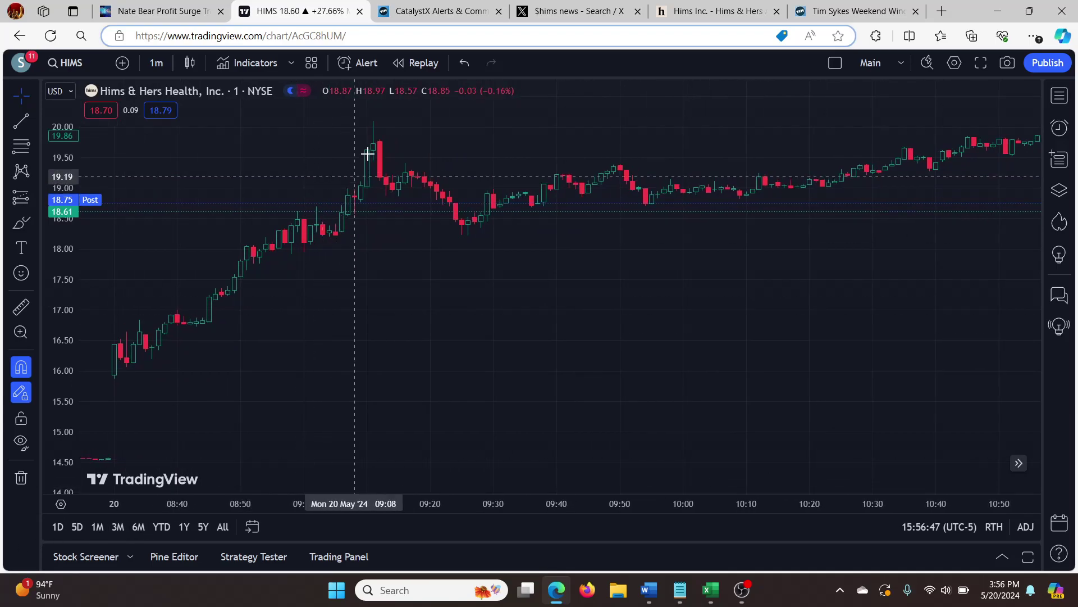
pyautogui.click(447, 9)
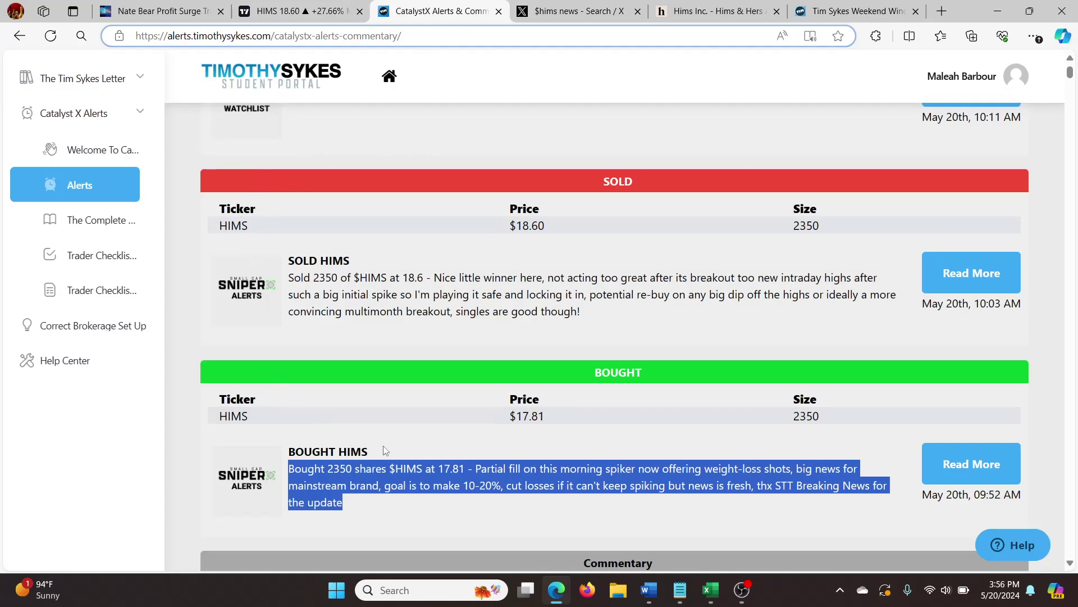
pyautogui.click(481, 486)
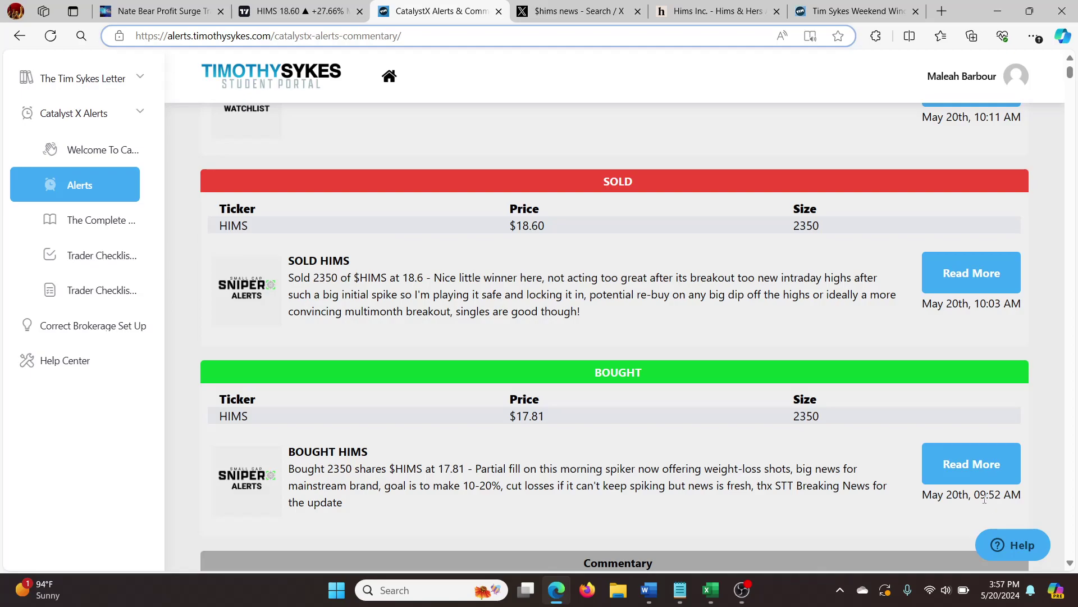
pyautogui.click(318, 11)
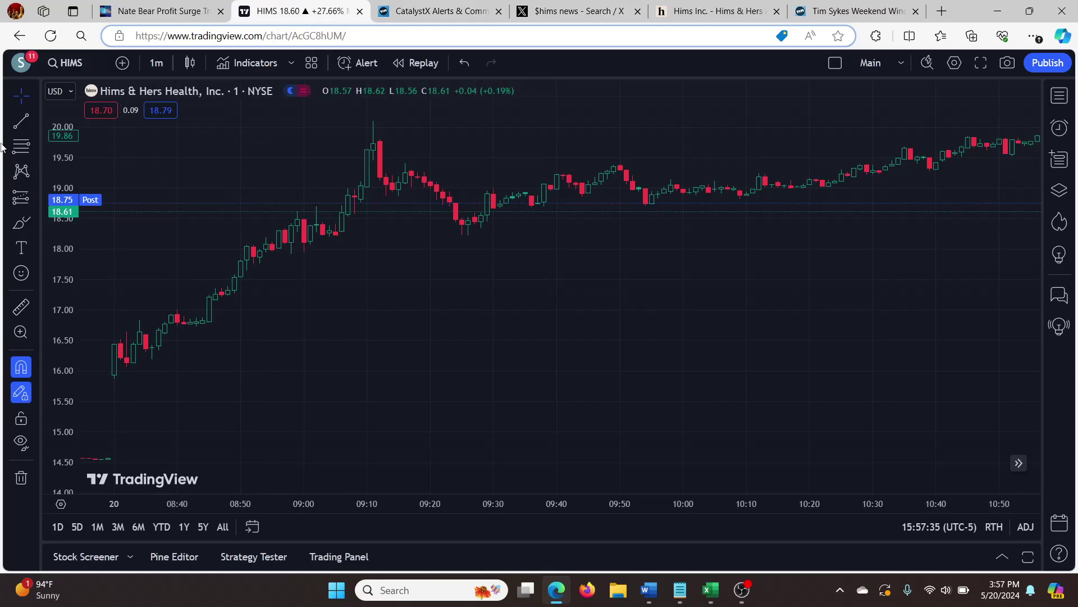
# - Draw a vertical trend line through the 08:52 HIMS candle, from about $18.65 down to $17.08
pyautogui.click(21, 120)
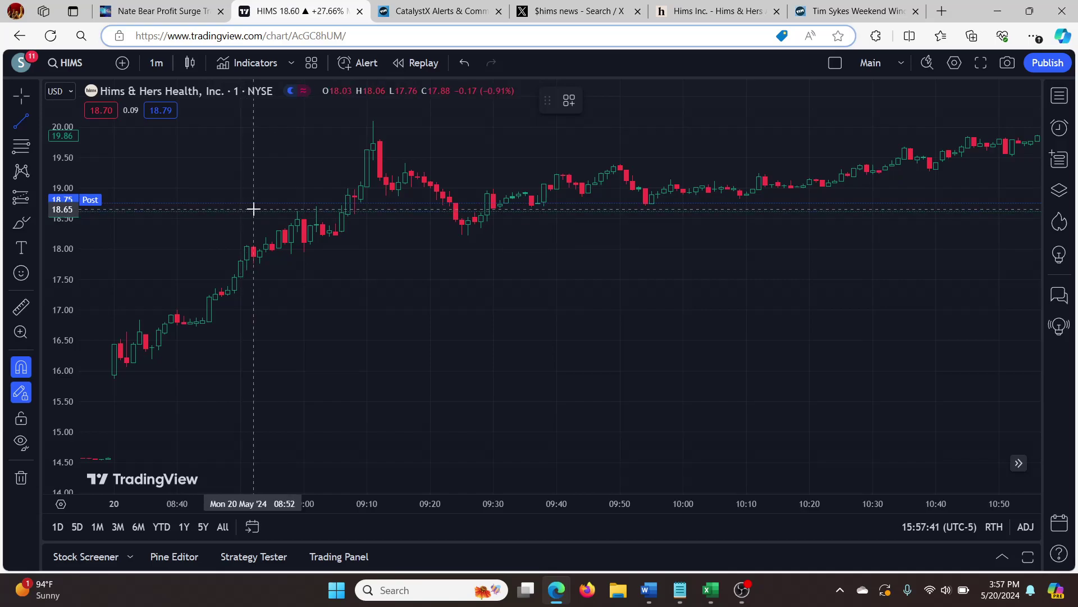
pyautogui.click(253, 209)
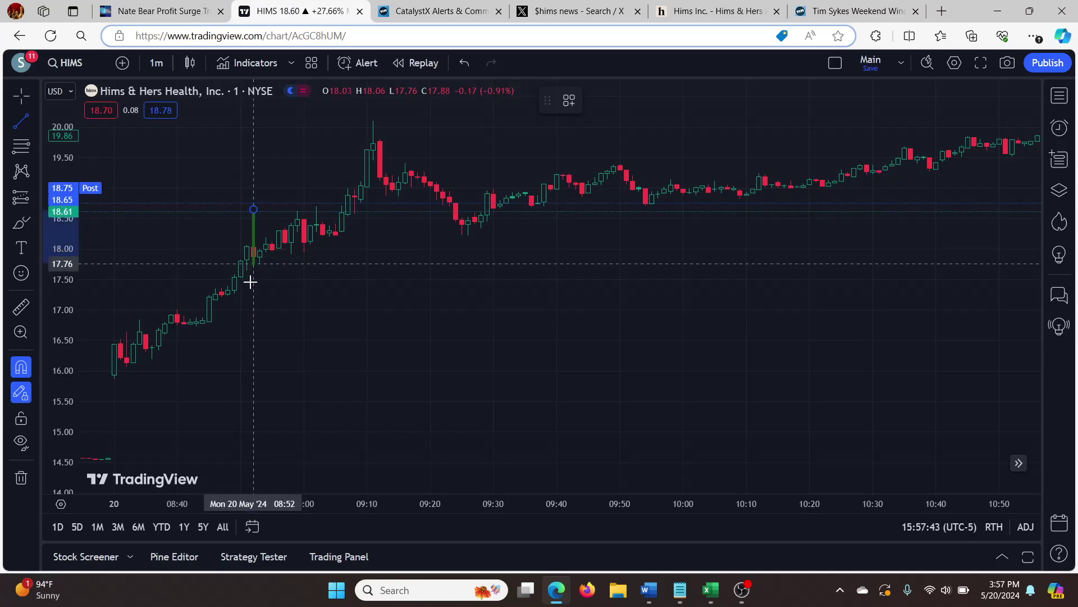
pyautogui.click(250, 302)
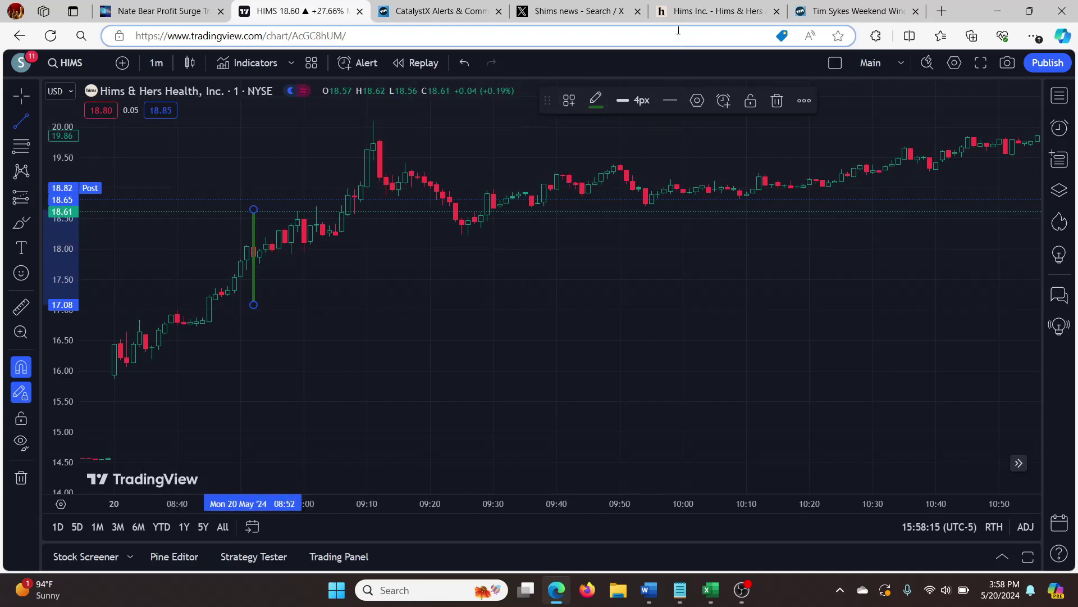
# - Close the Hims & Hers article and recheck the $17.81 buy and $18.60 sell alerts before returning to the chart
pyautogui.click(776, 12)
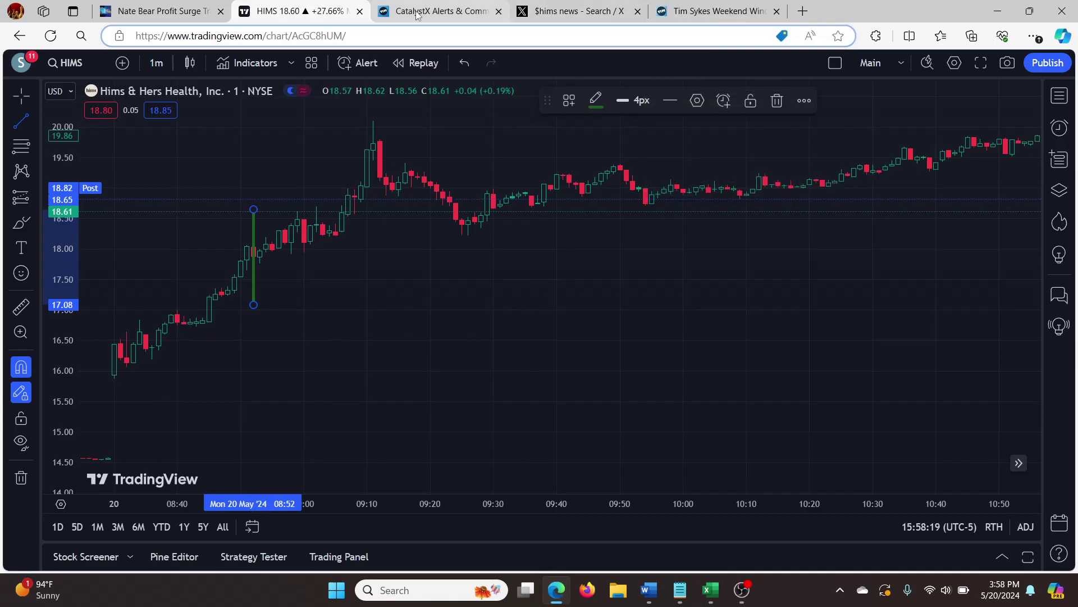
pyautogui.click(490, 12)
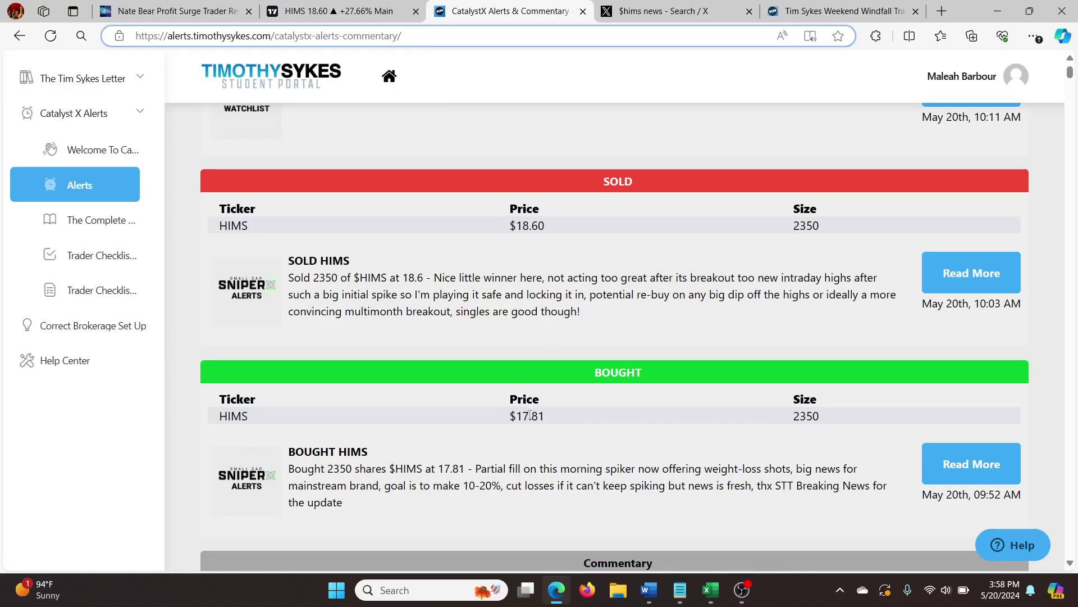
pyautogui.scroll(3, 530, 415)
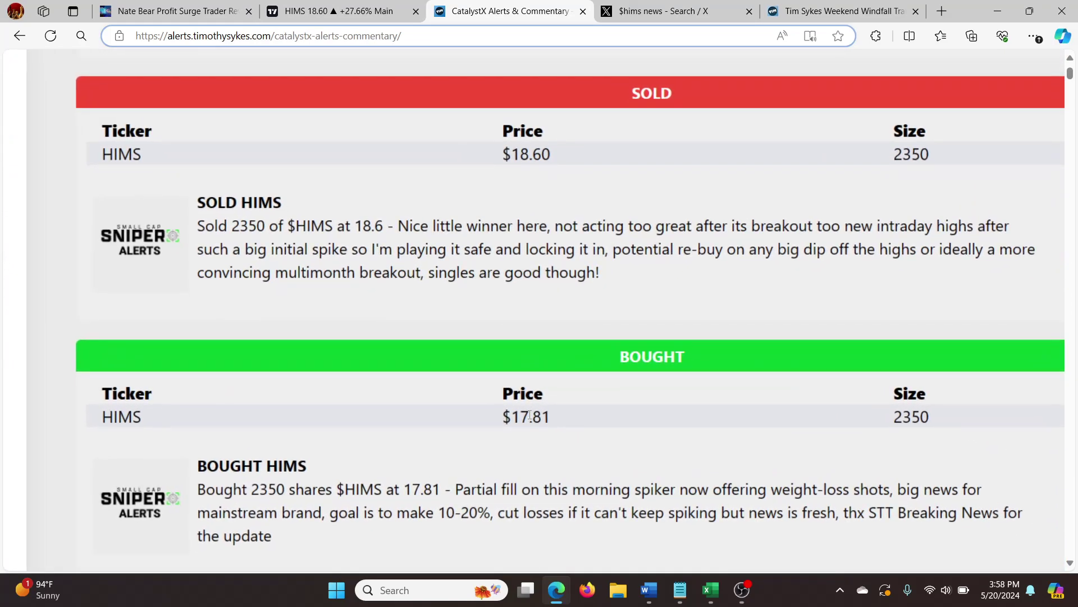
pyautogui.scroll(-3, 530, 415)
pyautogui.scroll(3, 530, 415)
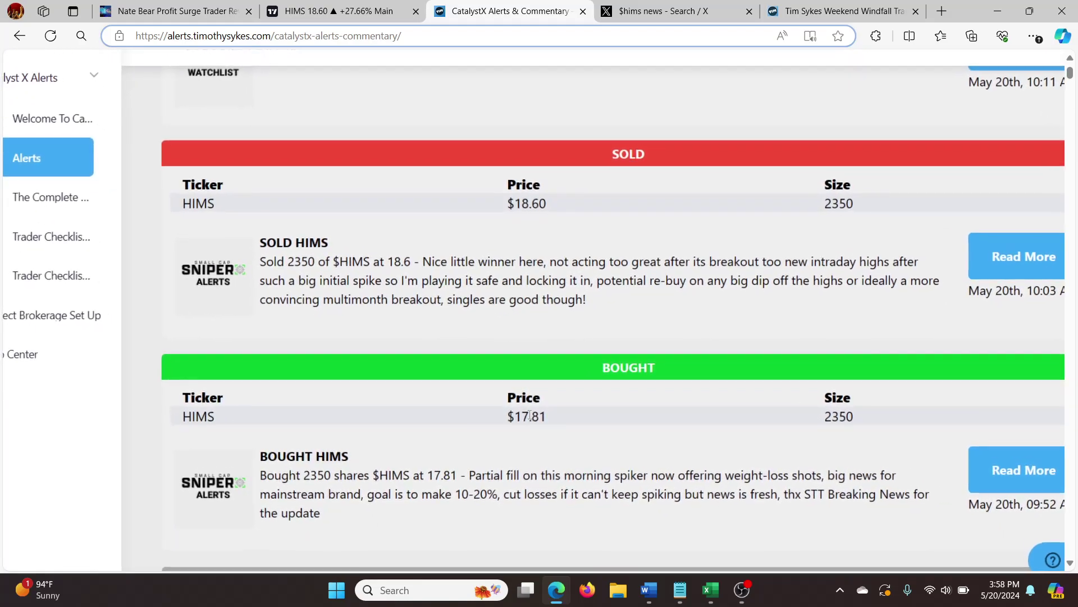
pyautogui.scroll(2, 530, 415)
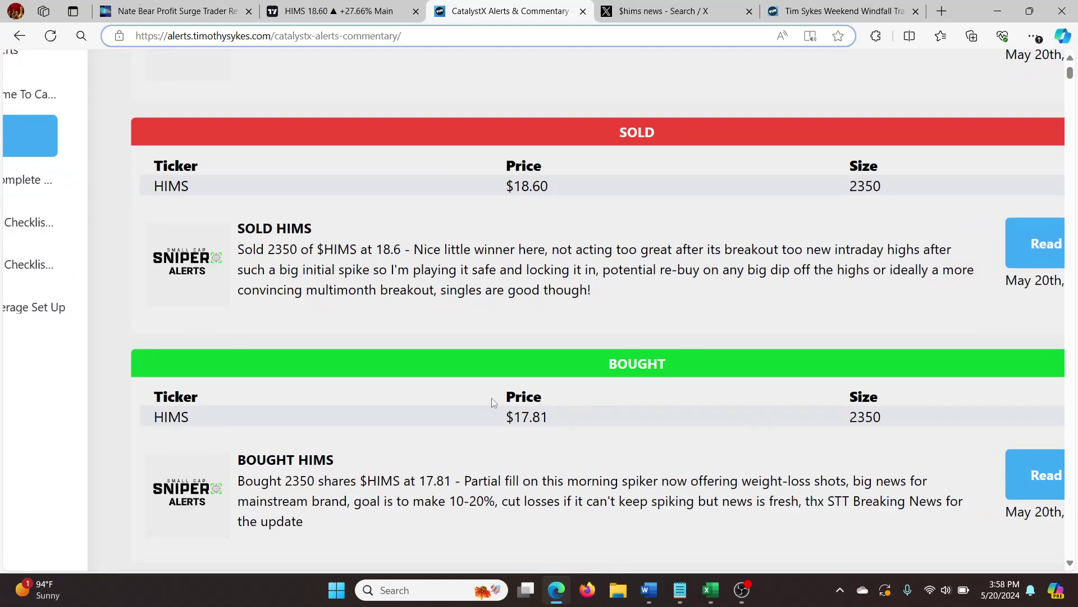
pyautogui.hscroll(2, 481, 415)
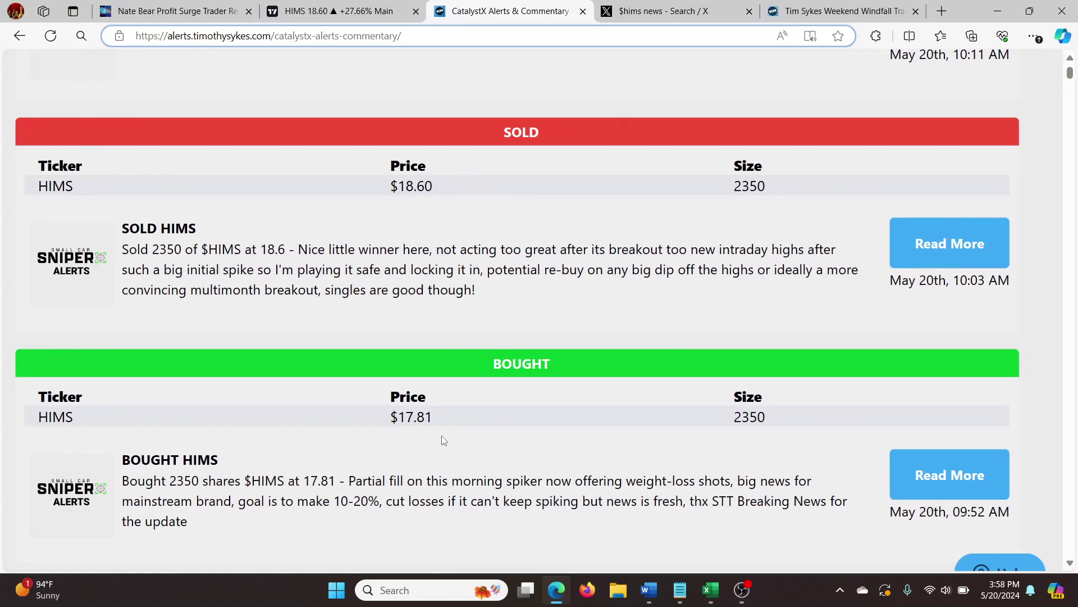
pyautogui.hscroll(-2, 444, 441)
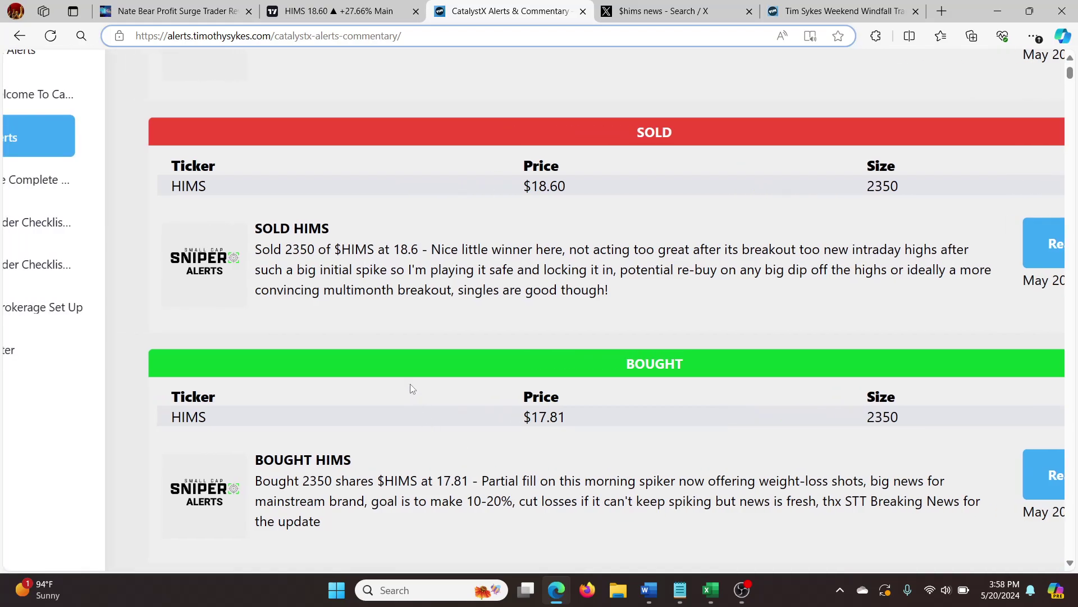
pyautogui.click(296, 16)
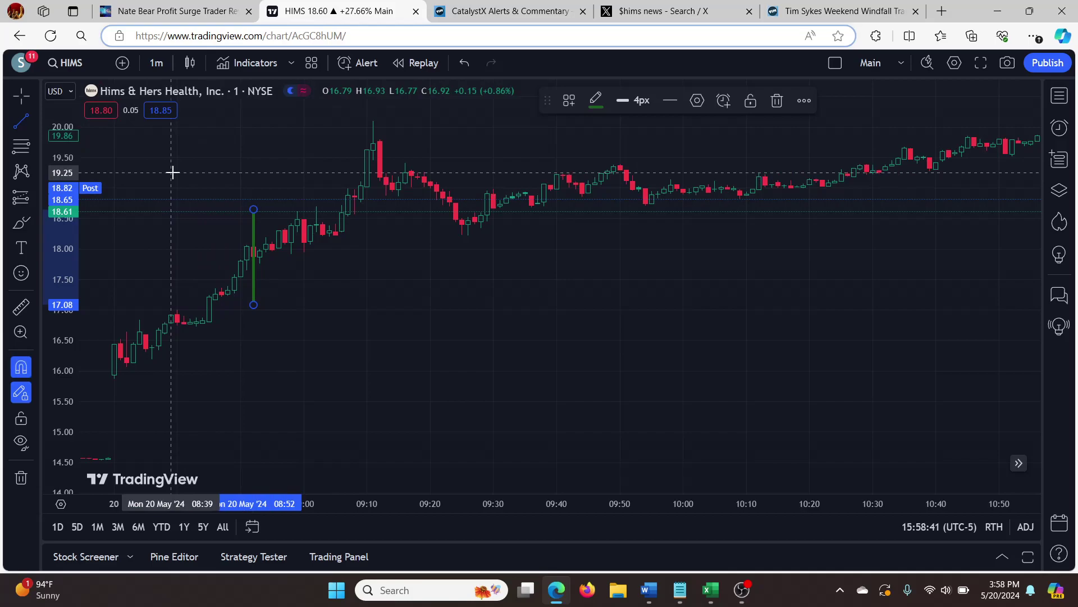
# - Duplicate the green line and stand it on the 09:03 candle, spanning about 17.57 to 18.90
pyautogui.hotkey('ctrl', 'v')
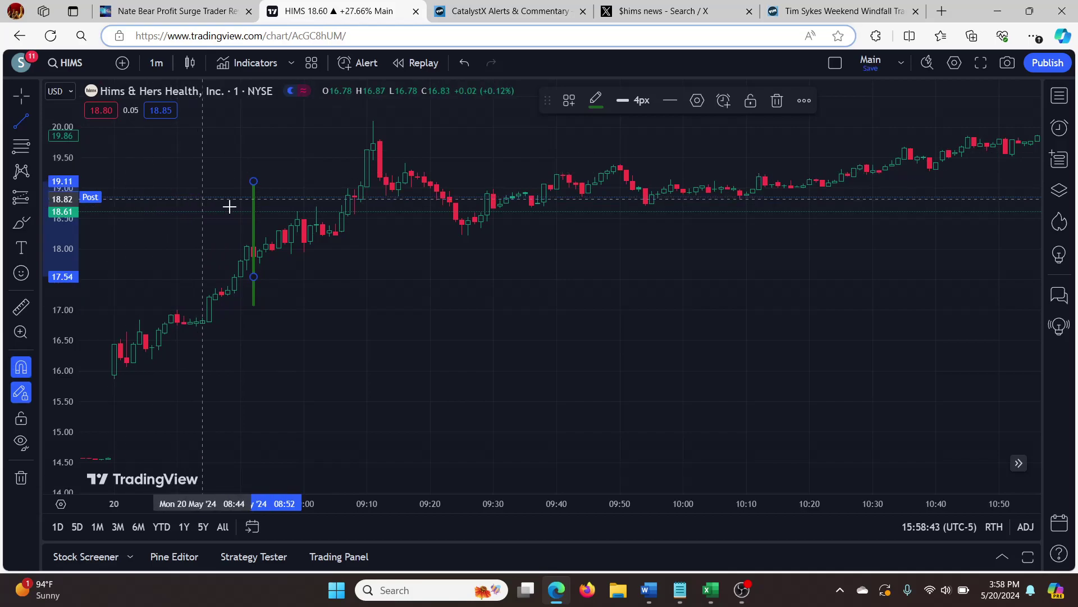
pyautogui.press('Escape')
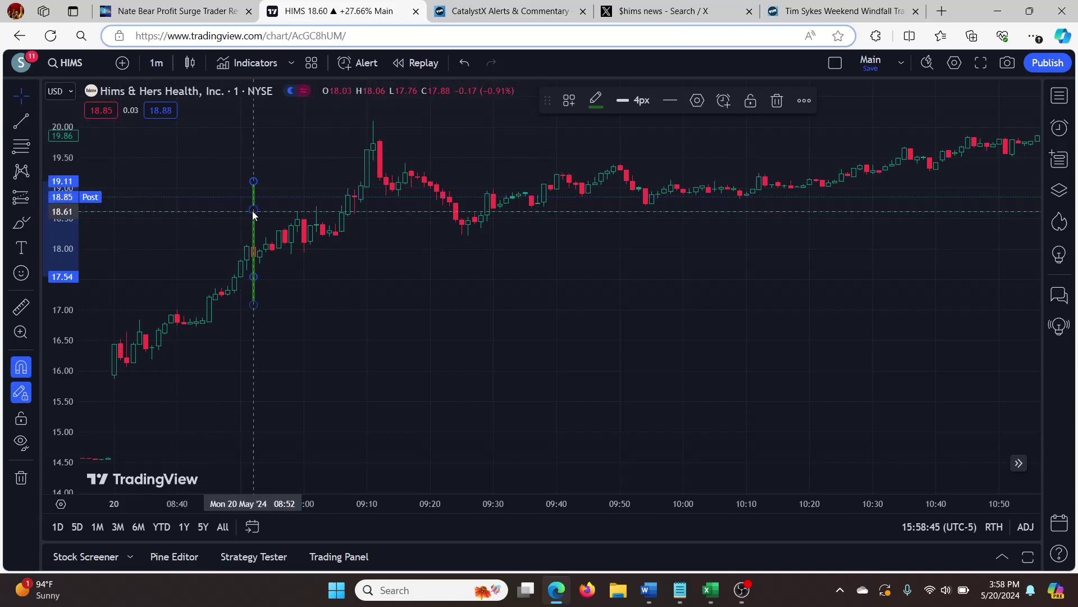
pyautogui.moveTo(253, 211)
pyautogui.mouseDown()
pyautogui.moveTo(291, 222)
pyautogui.moveTo(323, 215)
pyautogui.mouseUp()
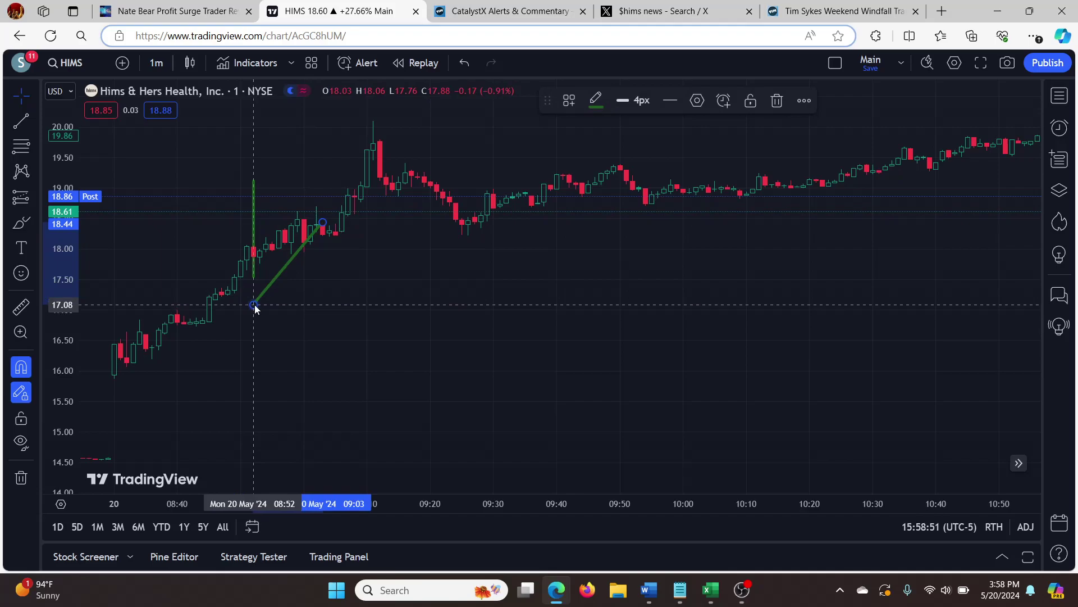
pyautogui.moveTo(253, 304)
pyautogui.mouseDown()
pyautogui.moveTo(316, 298)
pyautogui.moveTo(304, 305)
pyautogui.mouseUp()
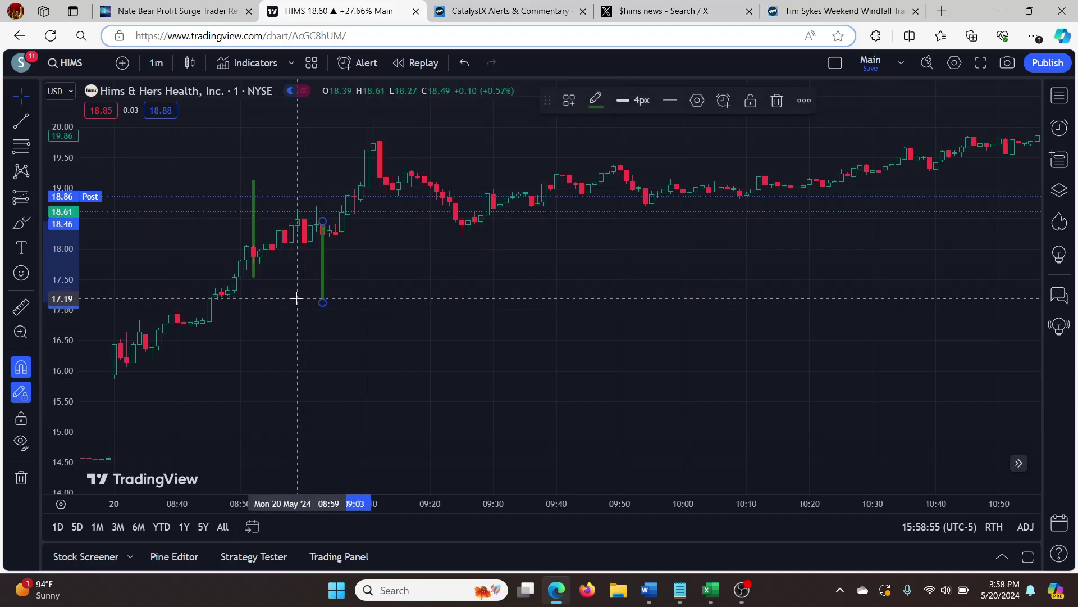
pyautogui.press('Up')
pyautogui.press('Up')
pyautogui.press('Up')
pyautogui.press('Up')
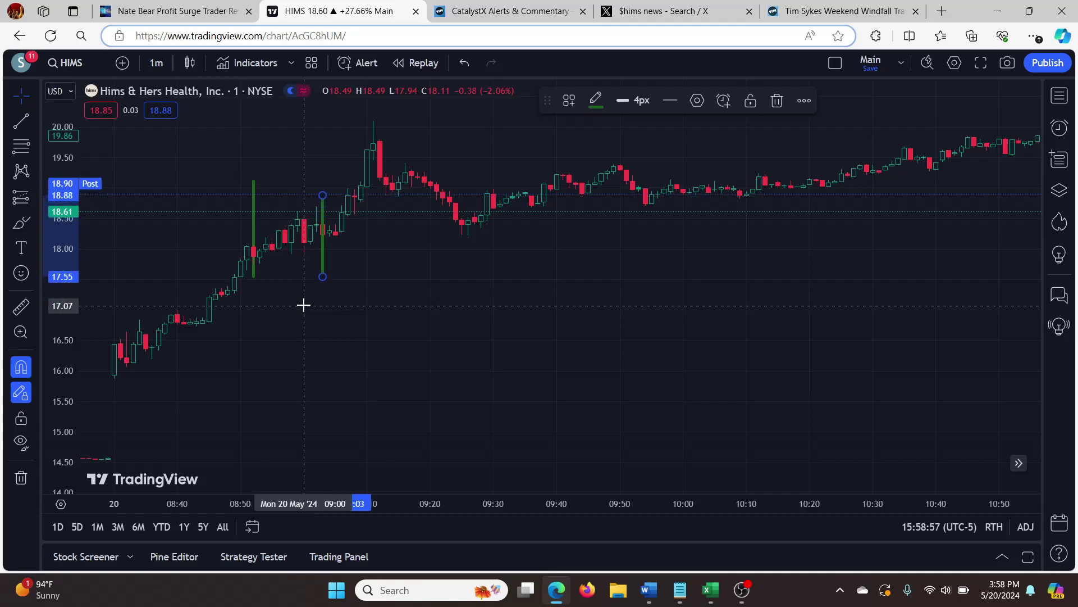
pyautogui.press('Up')
pyautogui.press('Up')
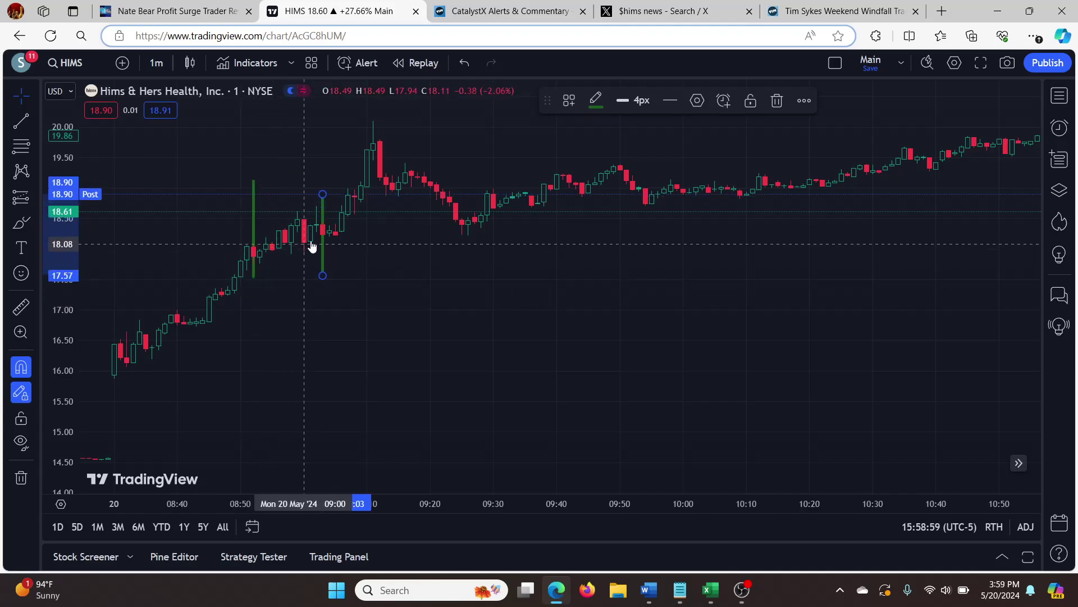
pyautogui.press('Right')
pyautogui.press('Left')
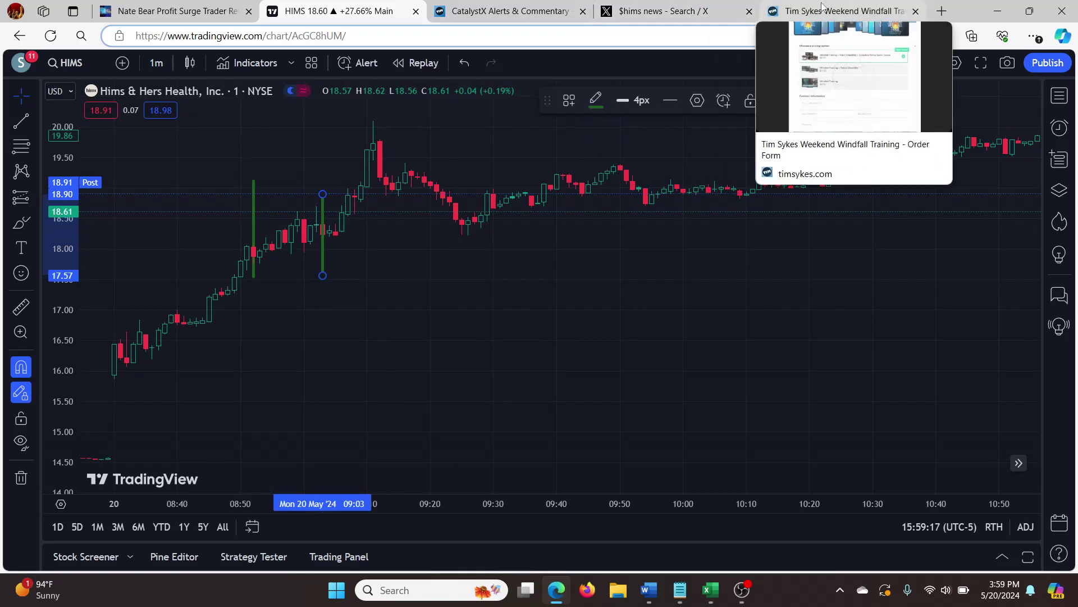
pyautogui.click(842, 11)
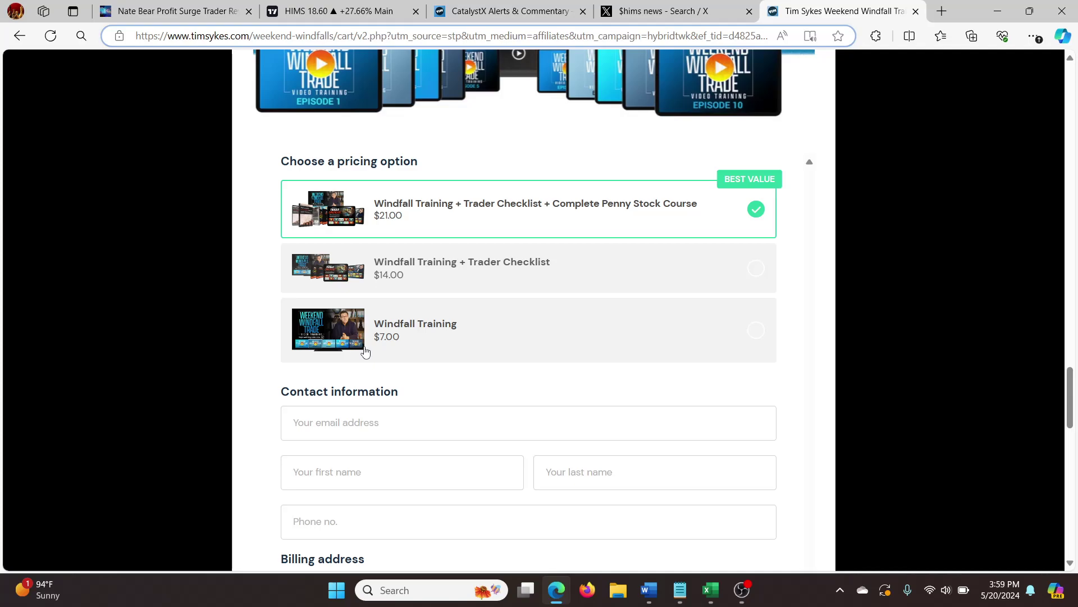
pyautogui.click(323, 7)
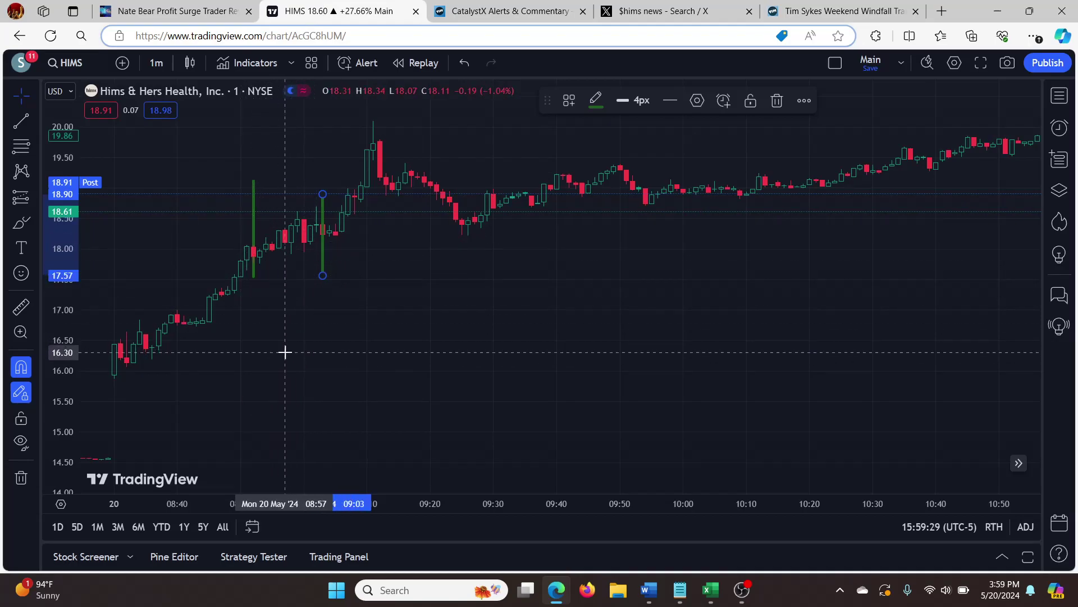
# - Enlarge and center the morning spike, then delete the green line at the 09:03 candle
pyautogui.moveTo(63, 317); pyautogui.dragTo(63, 230)
pyautogui.moveTo(376, 202); pyautogui.dragTo(420, 349)
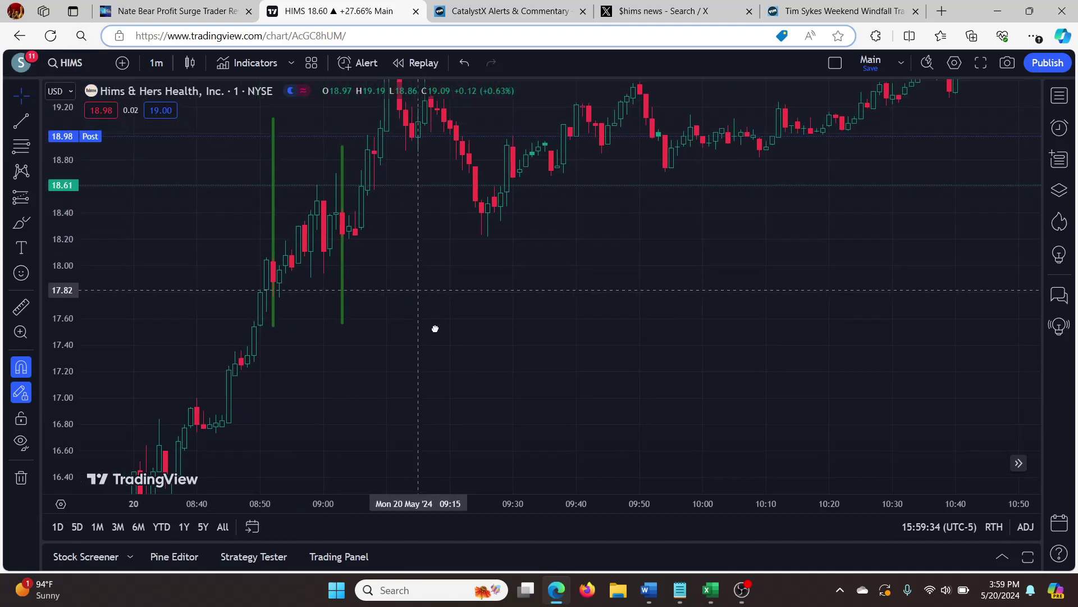
pyautogui.click(383, 284)
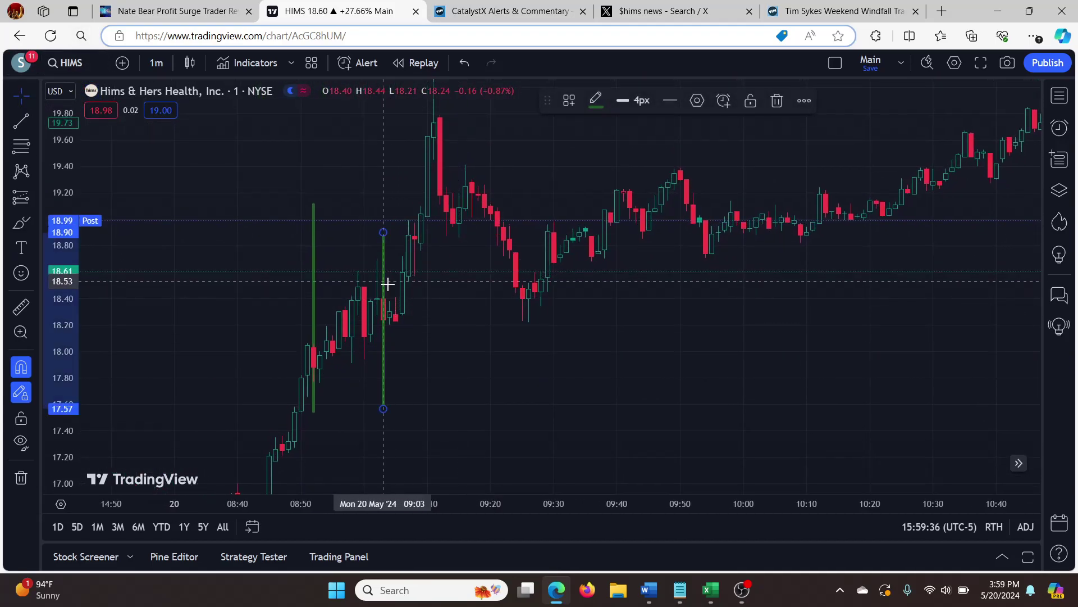
pyautogui.press('Delete')
# - Slant the remaining line into a trend line rising from about 17.97 to 18.40, then view CatalystX alerts
pyautogui.click(313, 319)
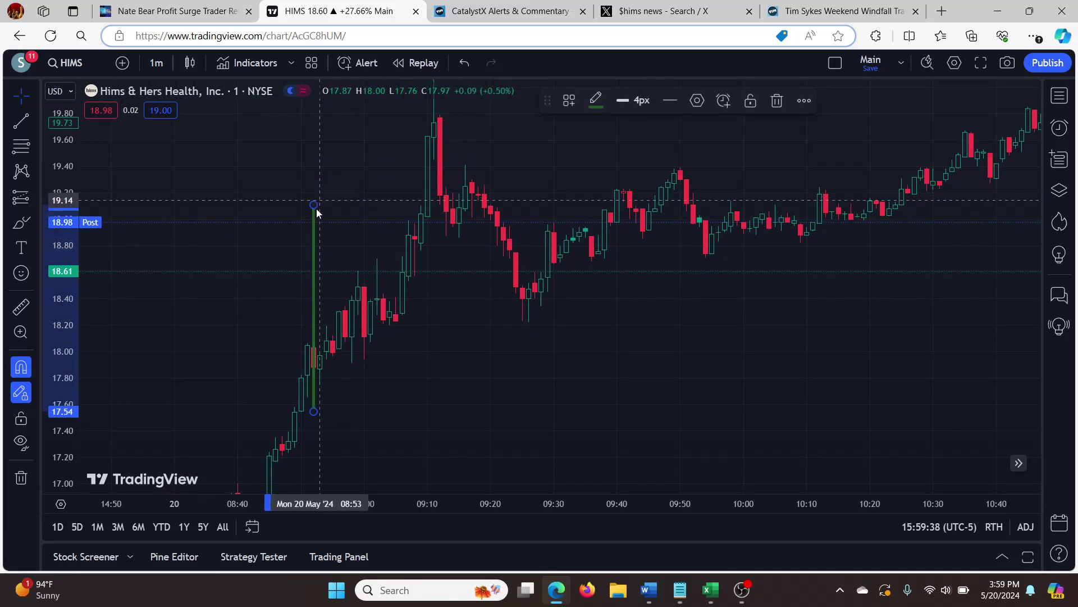
pyautogui.moveTo(314, 205); pyautogui.dragTo(376, 290)
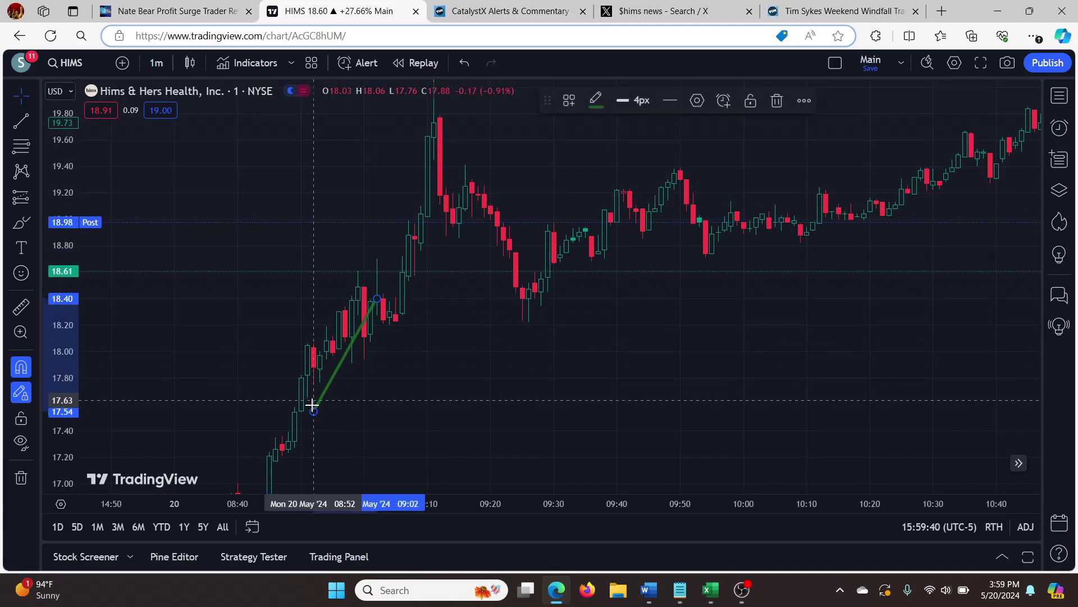
pyautogui.moveTo(313, 410); pyautogui.dragTo(322, 362)
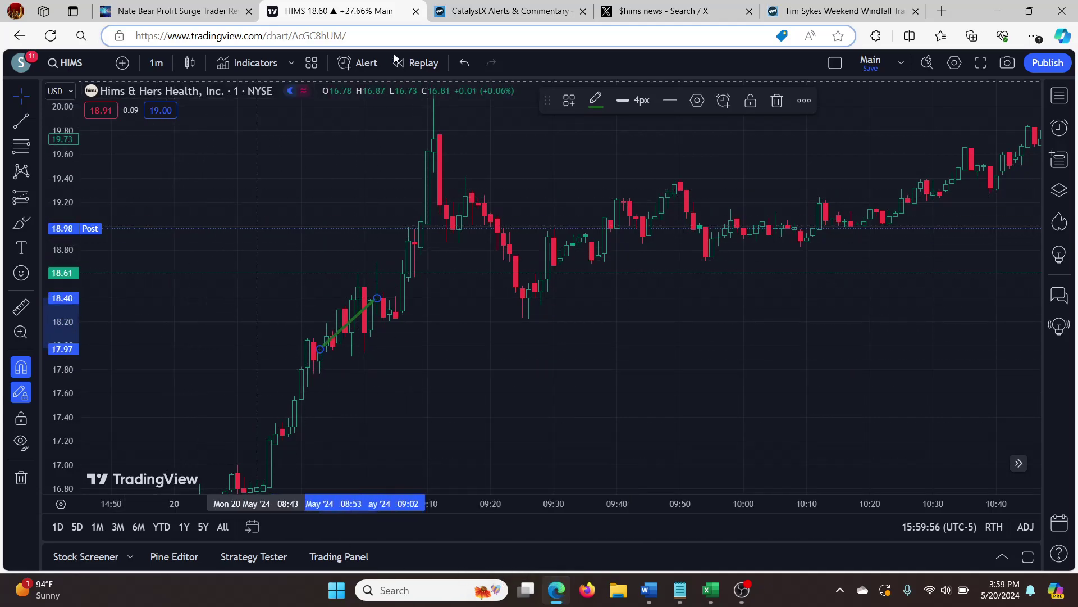
pyautogui.click(503, 16)
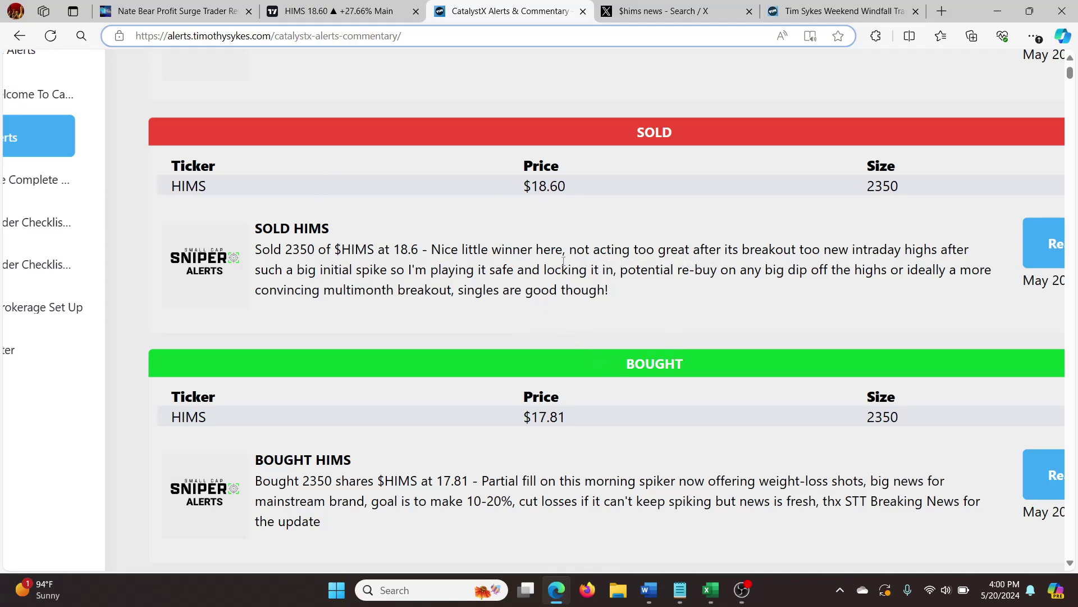
# - Glance at the HIMS chart, then come back to the $17.81 buy and $18.60 sell alerts
pyautogui.click(337, 11)
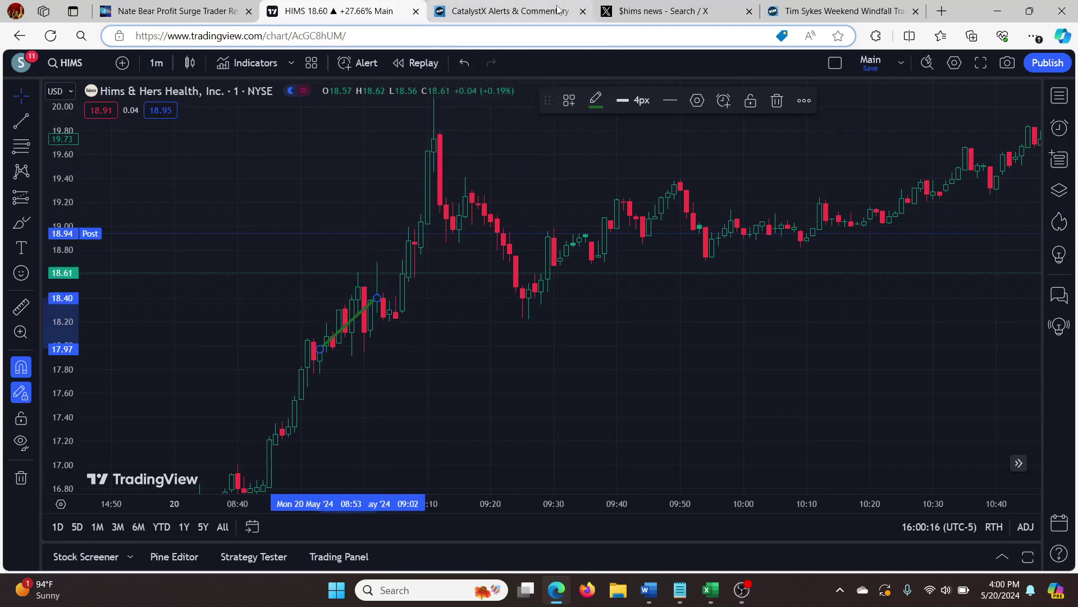
pyautogui.click(534, 17)
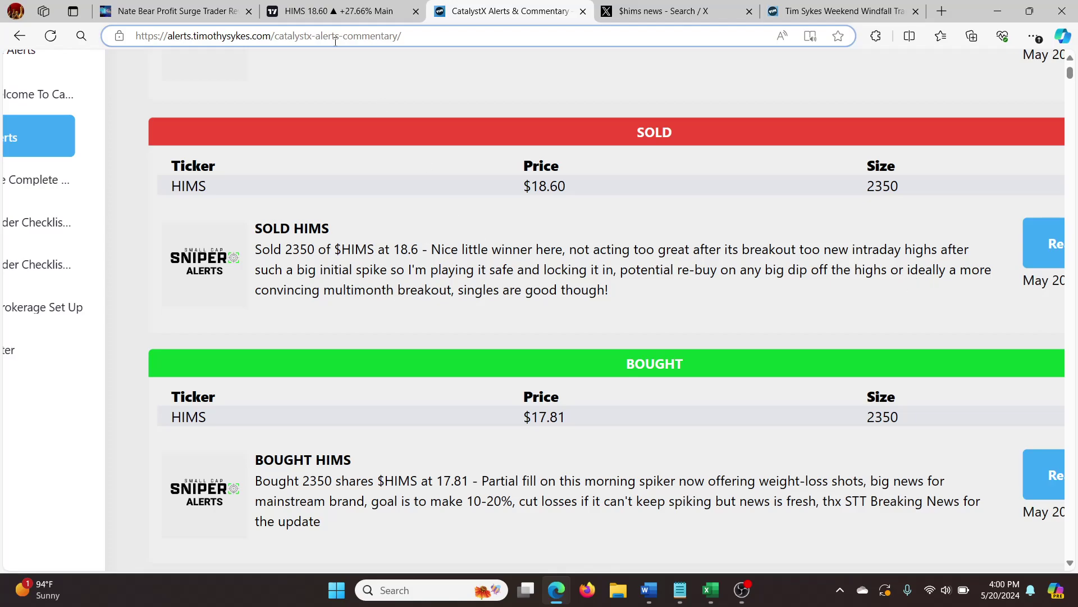
# - Rescale the HIMS chart to show the whole morning run-up, then view the Weekend Windfall pricing page
pyautogui.click(325, 14)
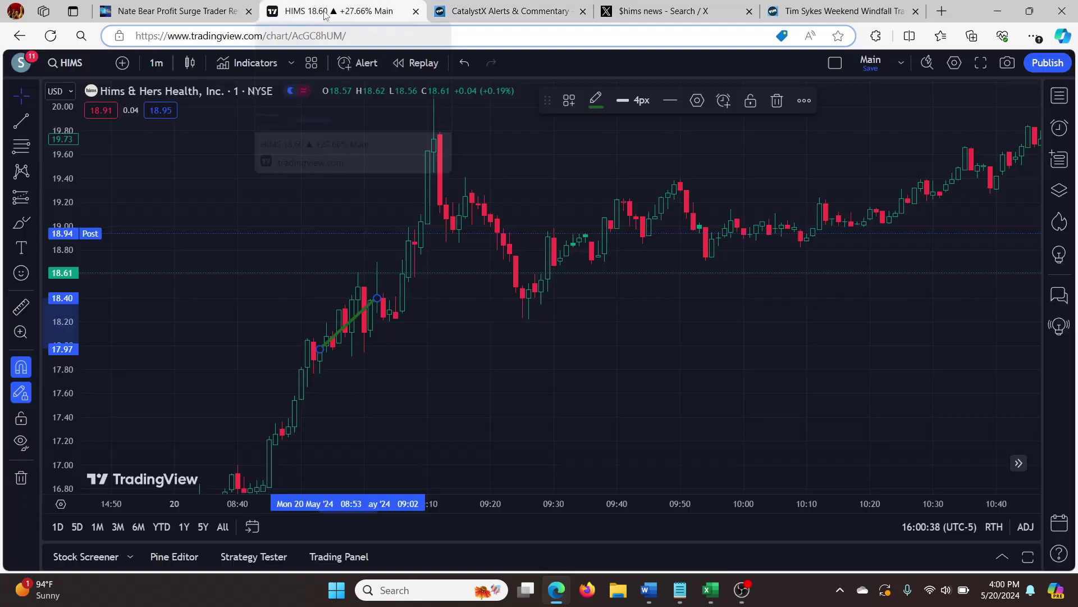
pyautogui.moveTo(265, 353); pyautogui.dragTo(335, 172)
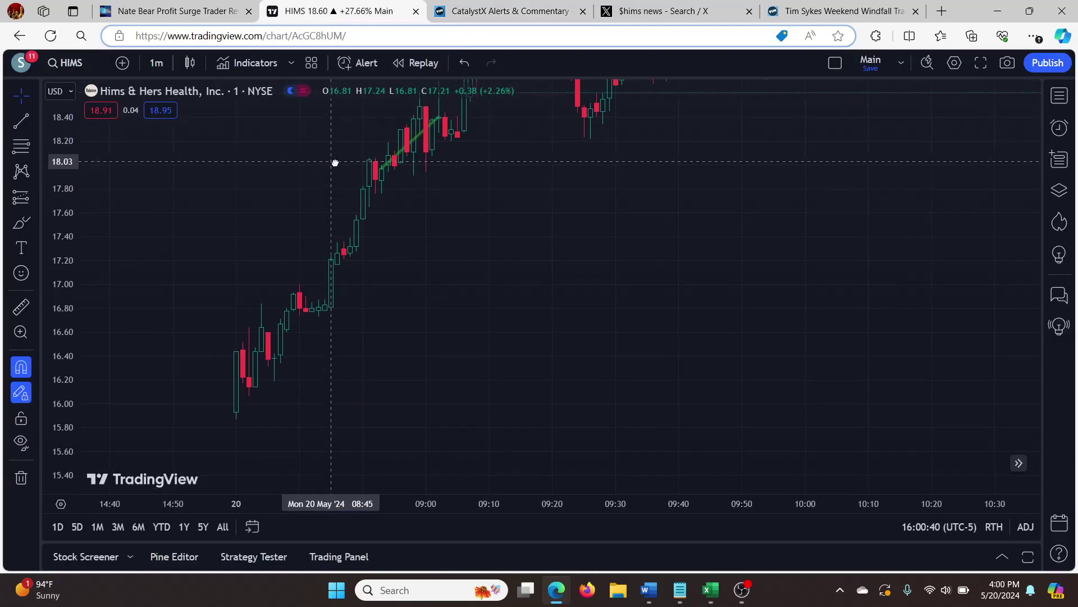
pyautogui.moveTo(67, 217); pyautogui.dragTo(246, 363)
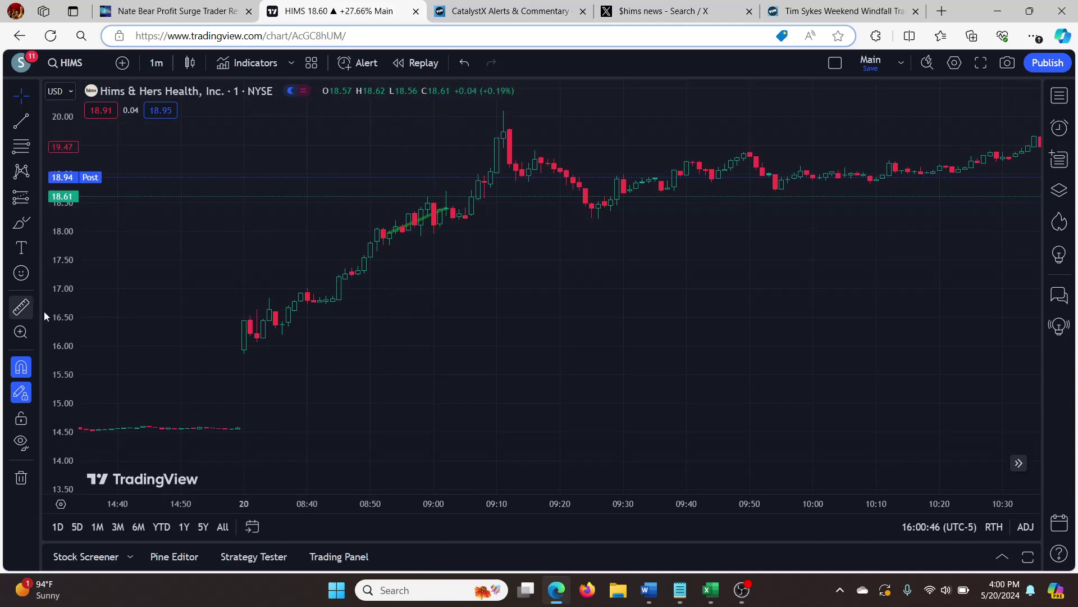
pyautogui.moveTo(62, 483)
pyautogui.mouseDown()
pyautogui.moveTo(245, 174)
pyautogui.moveTo(260, 351)
pyautogui.mouseUp()
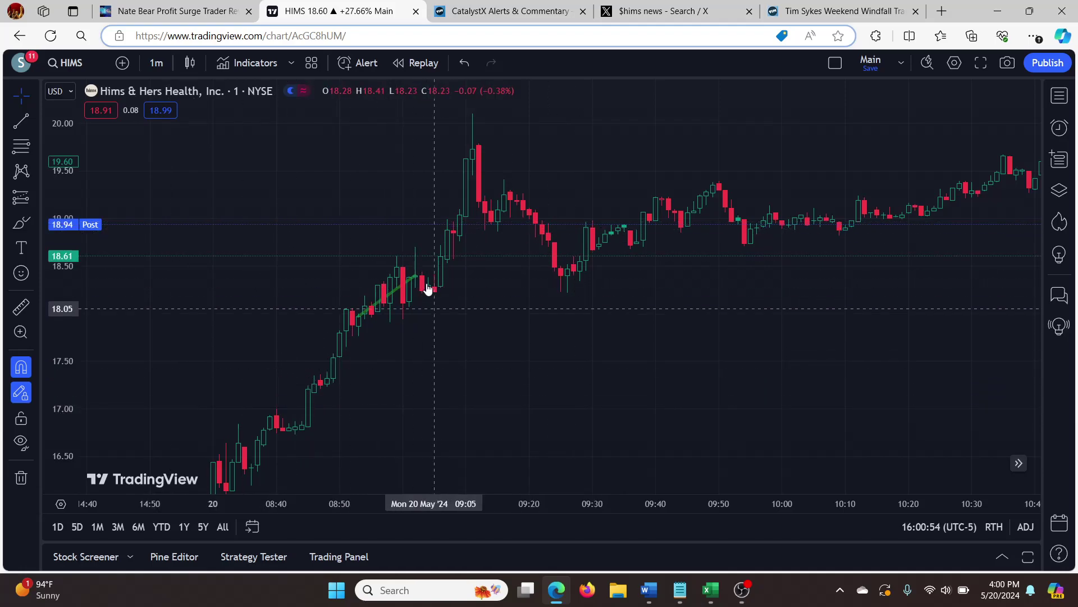
pyautogui.click(820, 7)
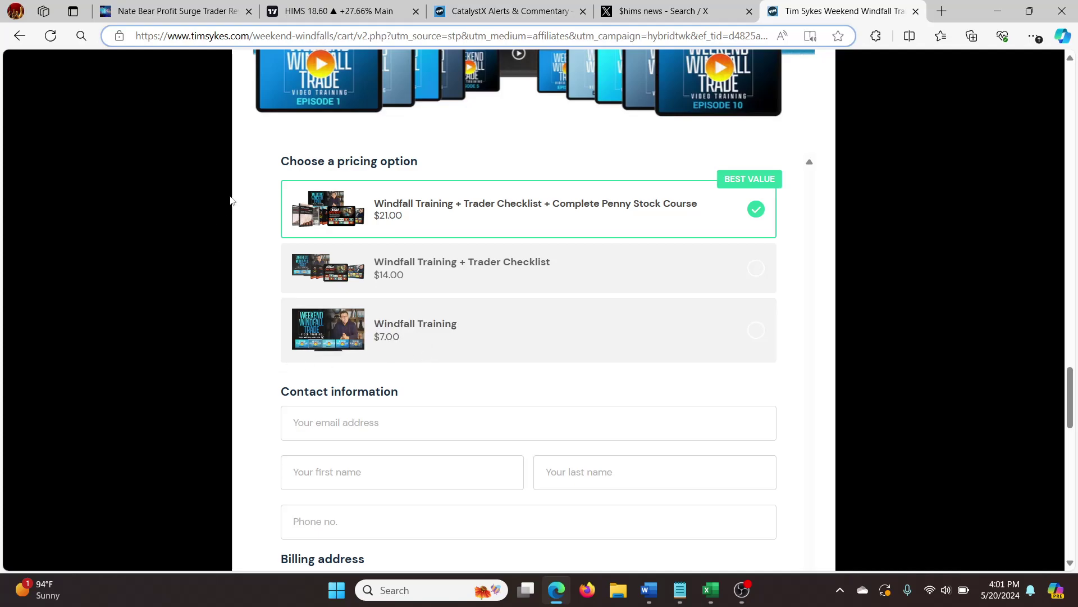
# - Go from Weekend Windfall to the HIMS alerts, glance at the chart, then reopen the $17.81/$18.60 alerts
pyautogui.click(478, 10)
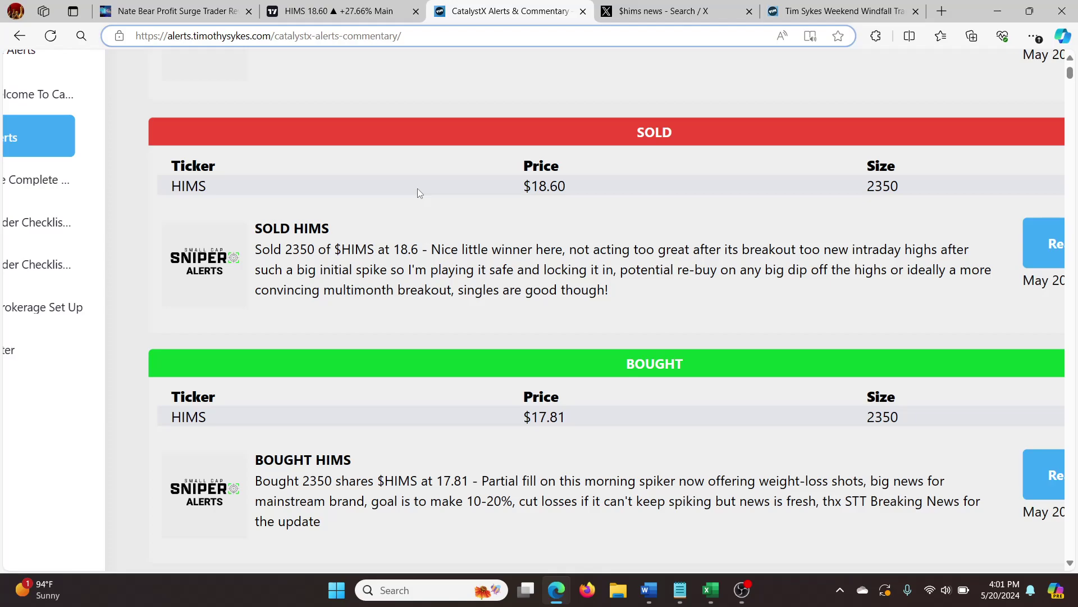
pyautogui.click(292, 14)
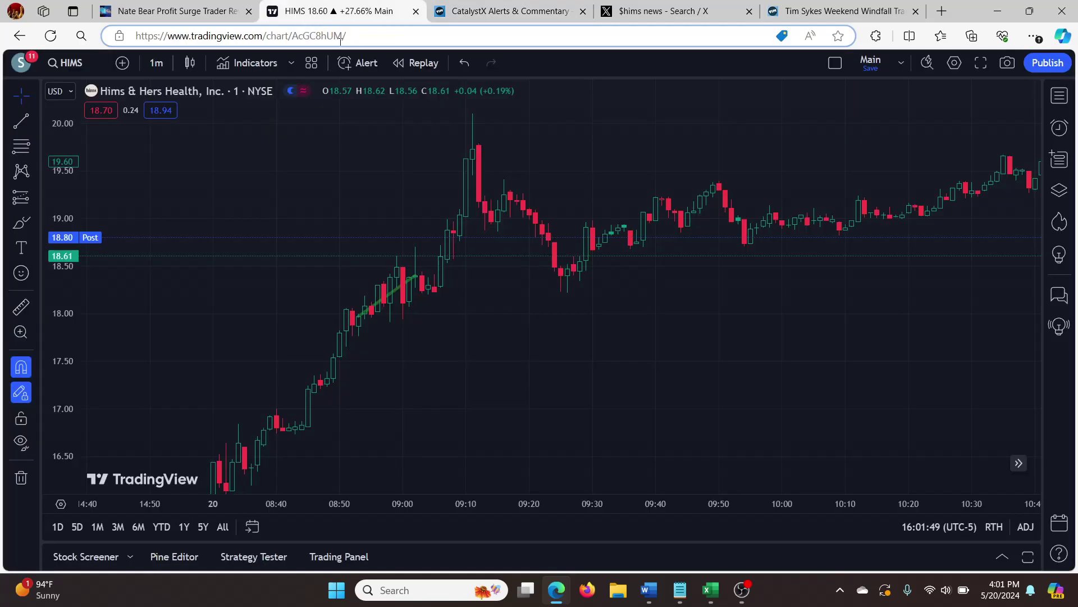
pyautogui.click(518, 15)
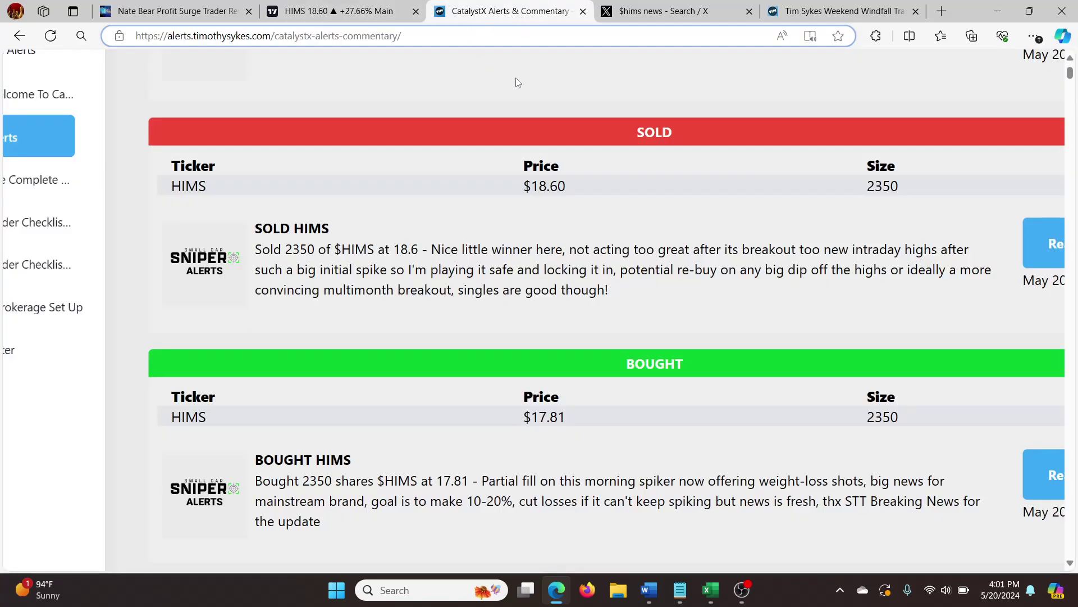